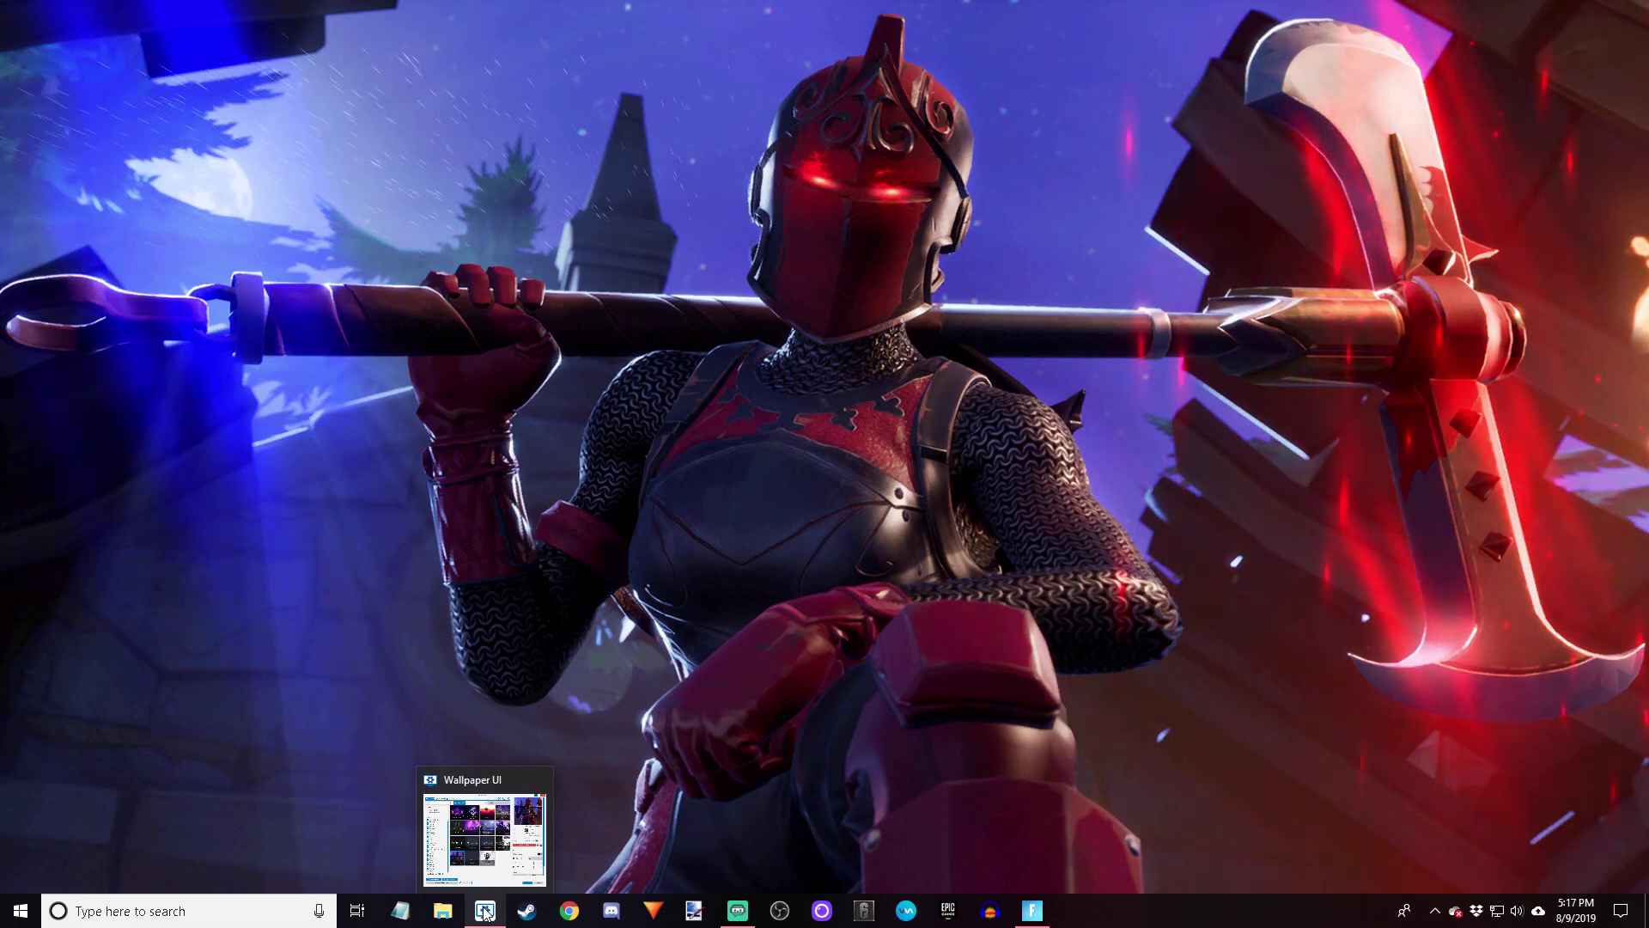
Bring up Wallpaper Engine's Browse Wallpapers window from its taskbar preview
click(486, 838)
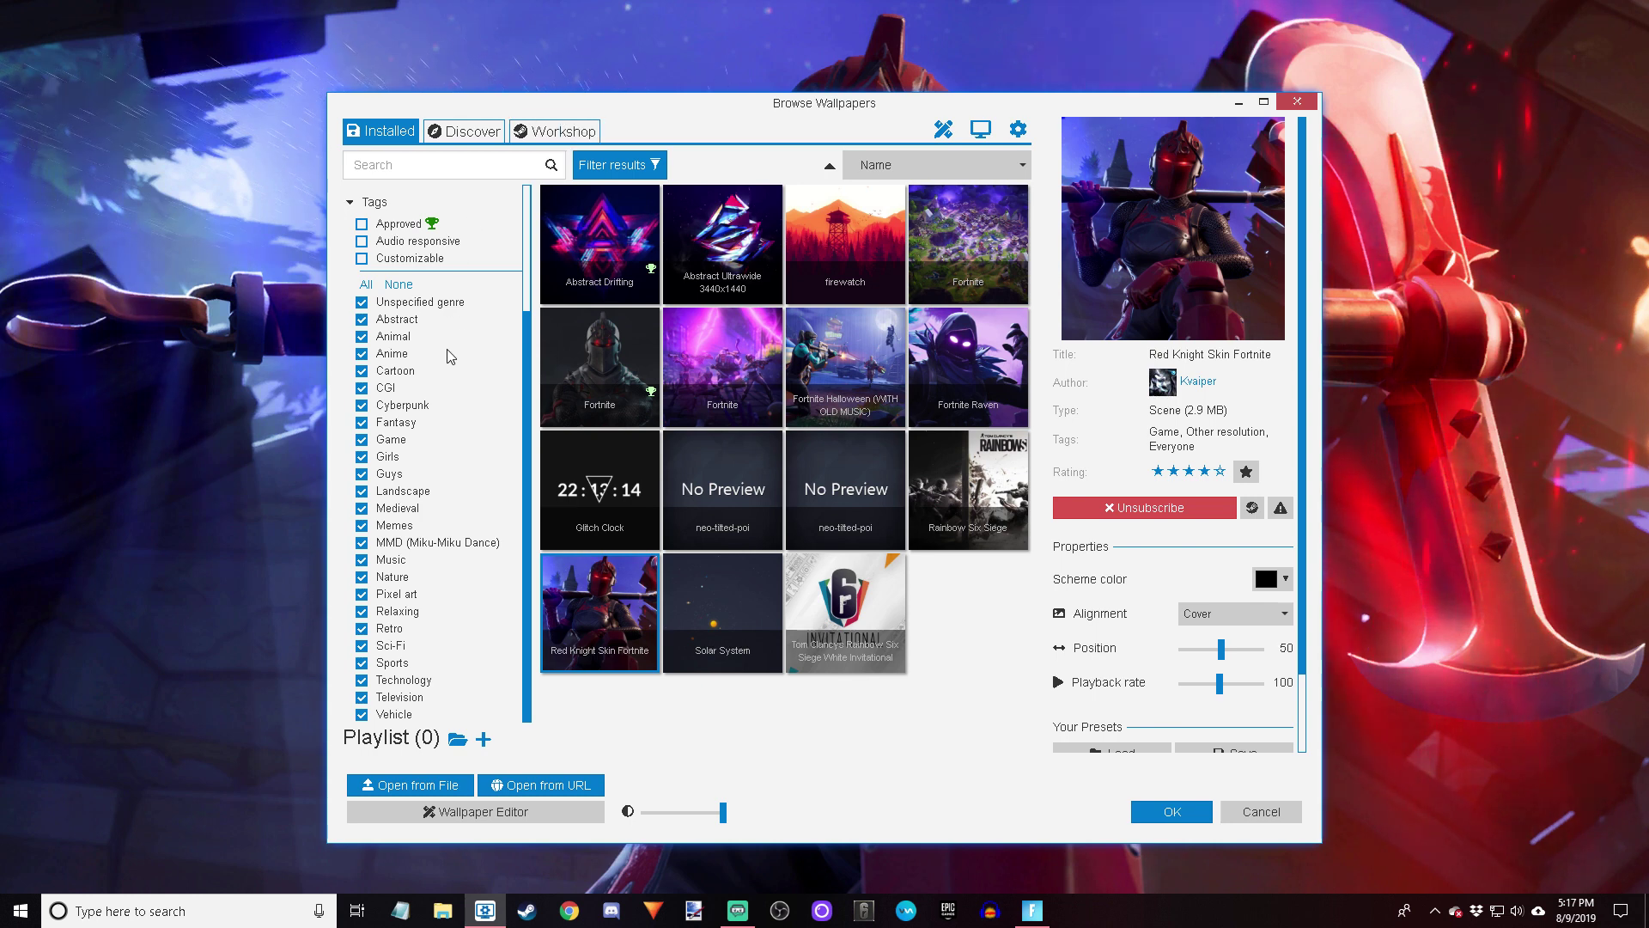
scroll(384, 706, up, 3)
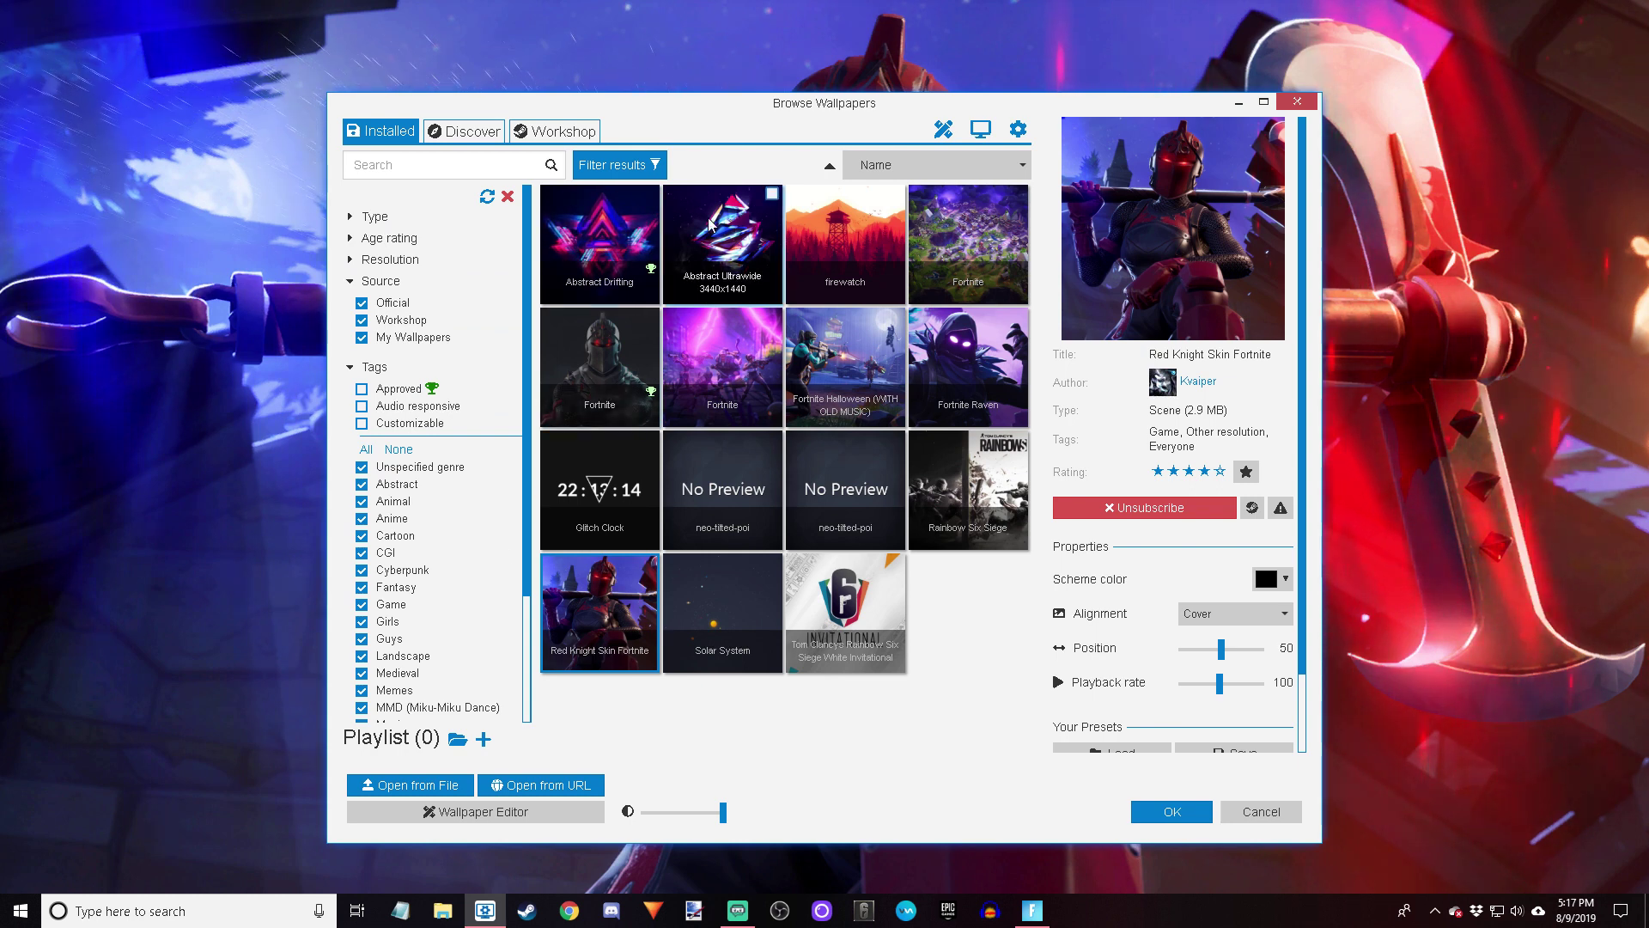
List Fortnite Workshop wallpapers sorted by Top Rated, with the Unspecified genre filter removed
click(568, 132)
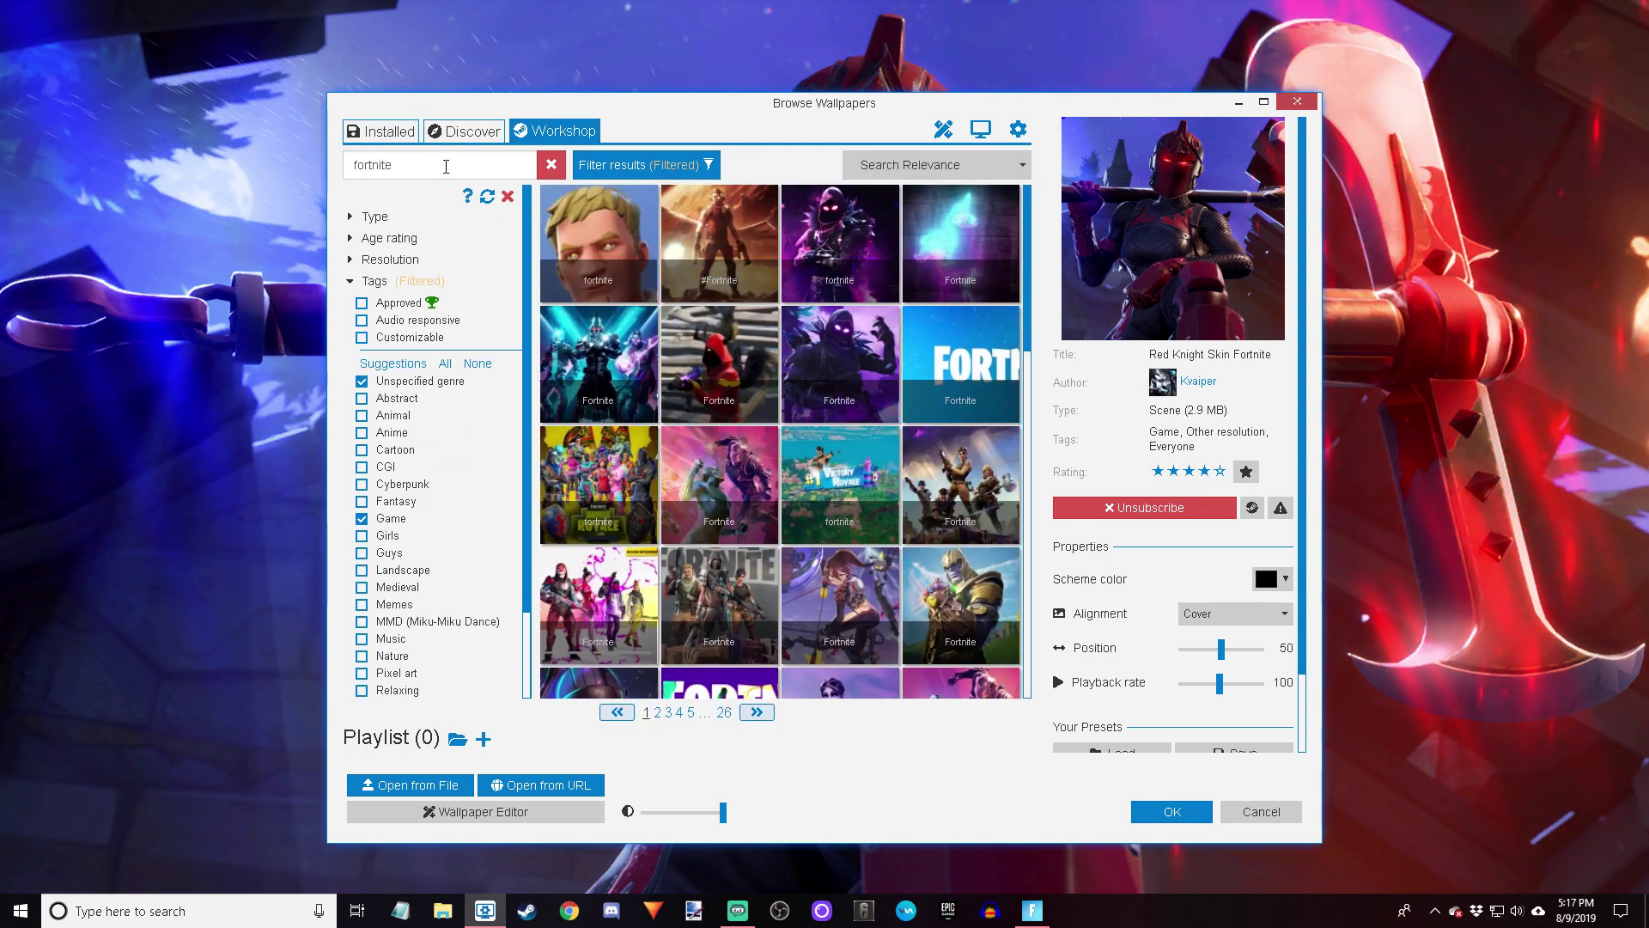
click(362, 382)
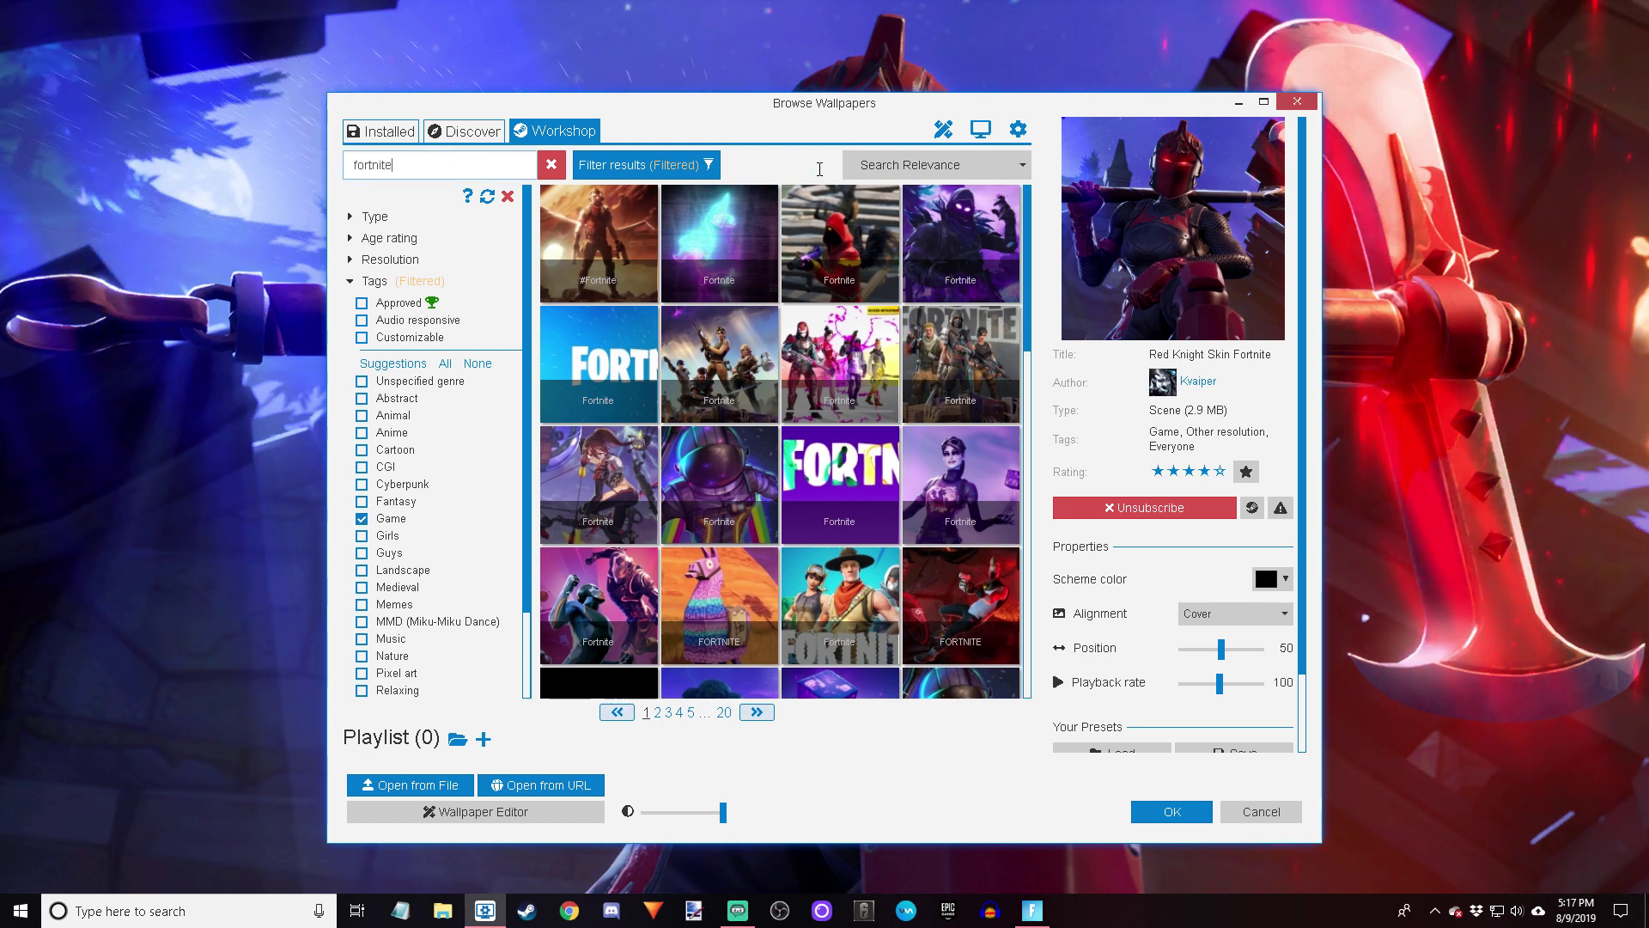
click(986, 166)
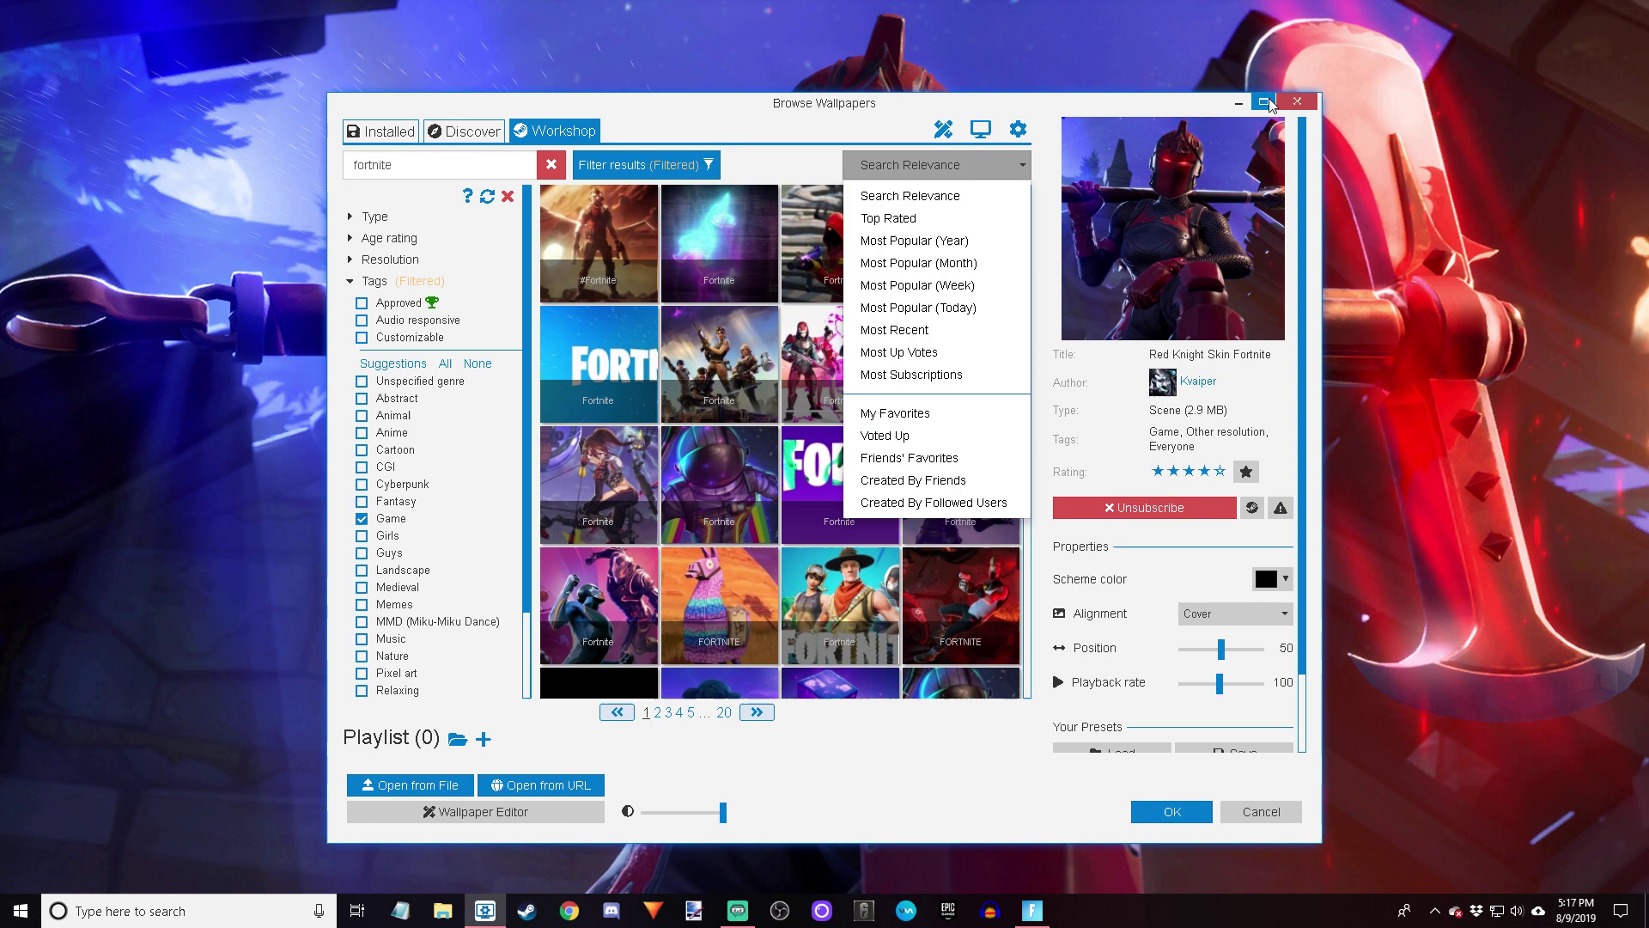
click(931, 218)
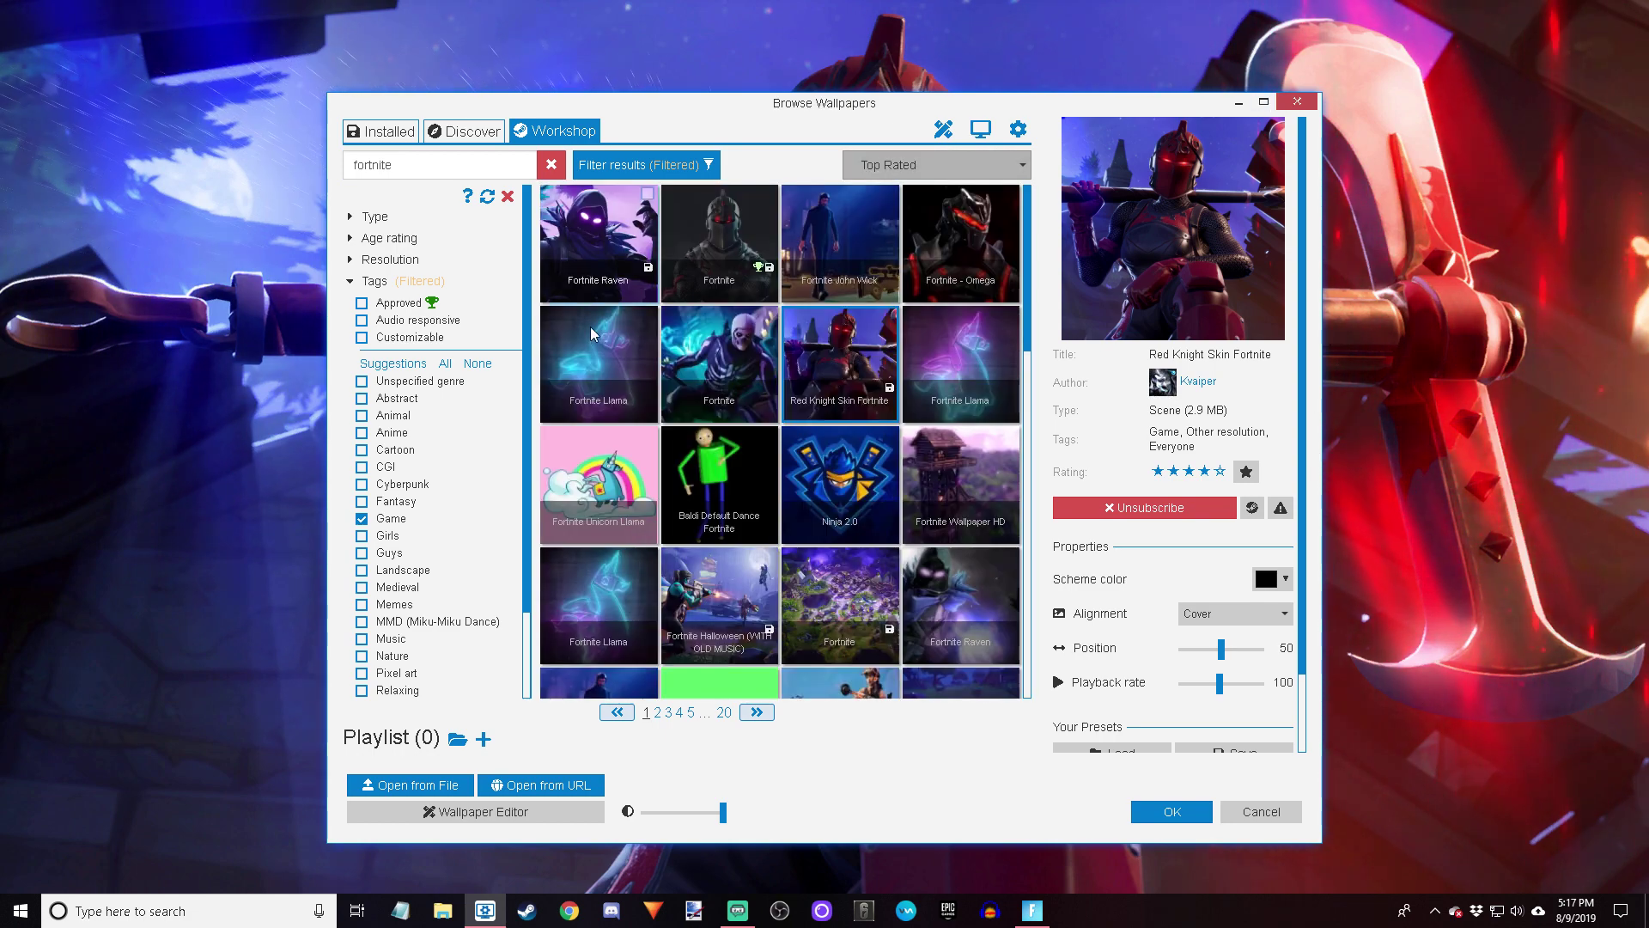
scroll(840, 538, down, 3)
scroll(857, 542, down, 3)
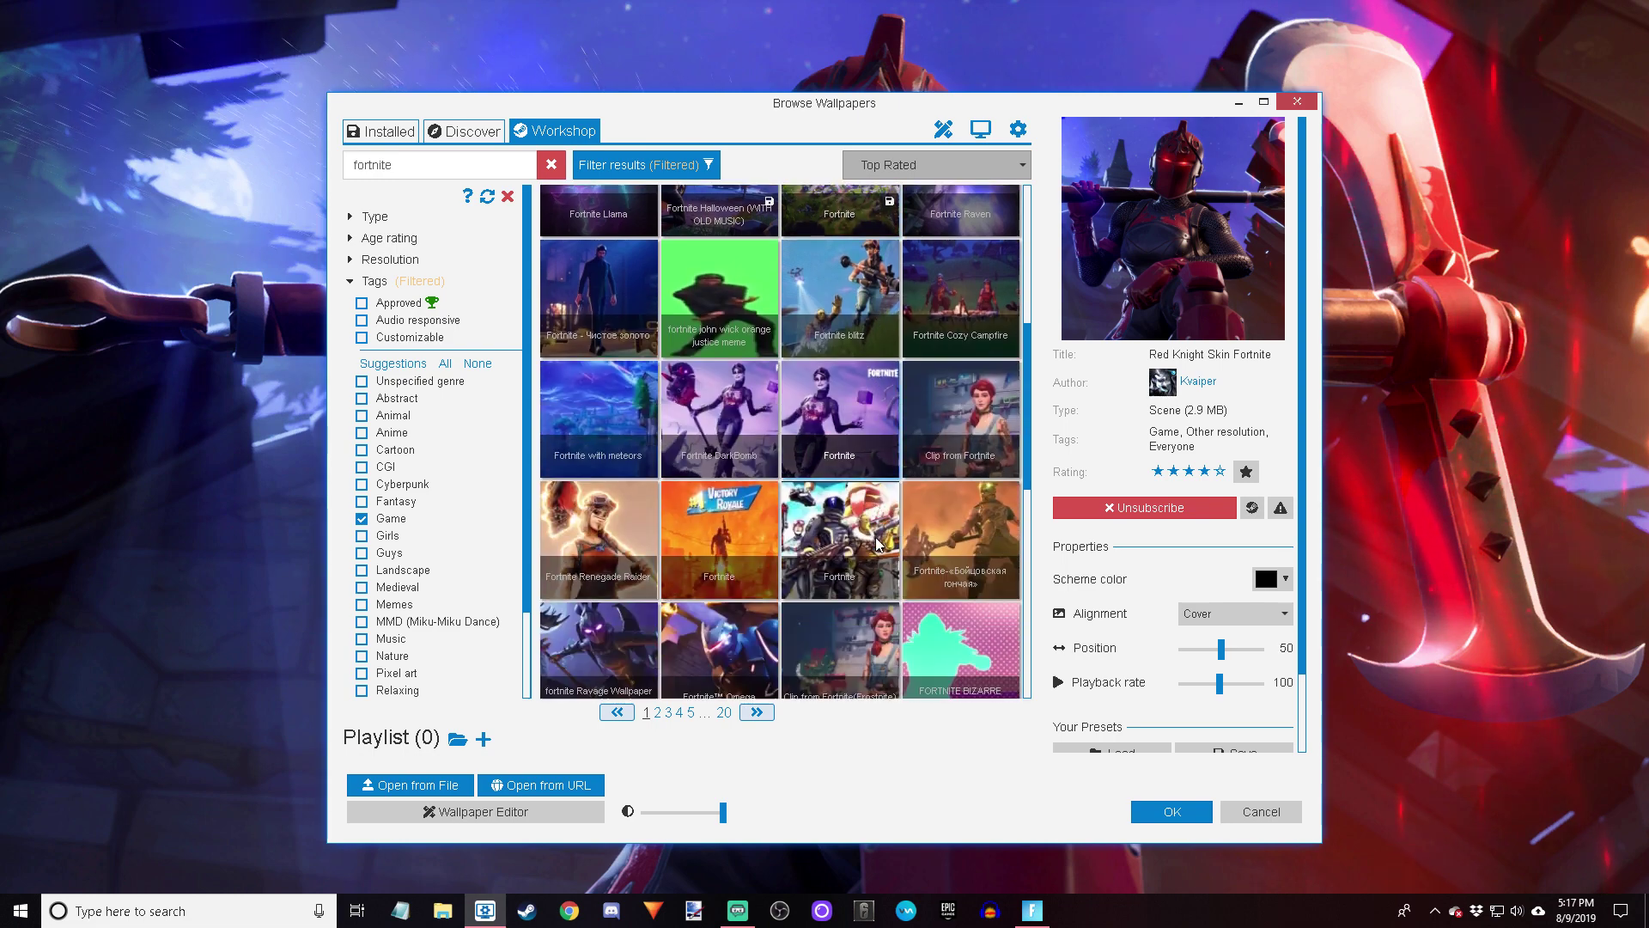
scroll(882, 547, down, 3)
scroll(889, 541, up, 5)
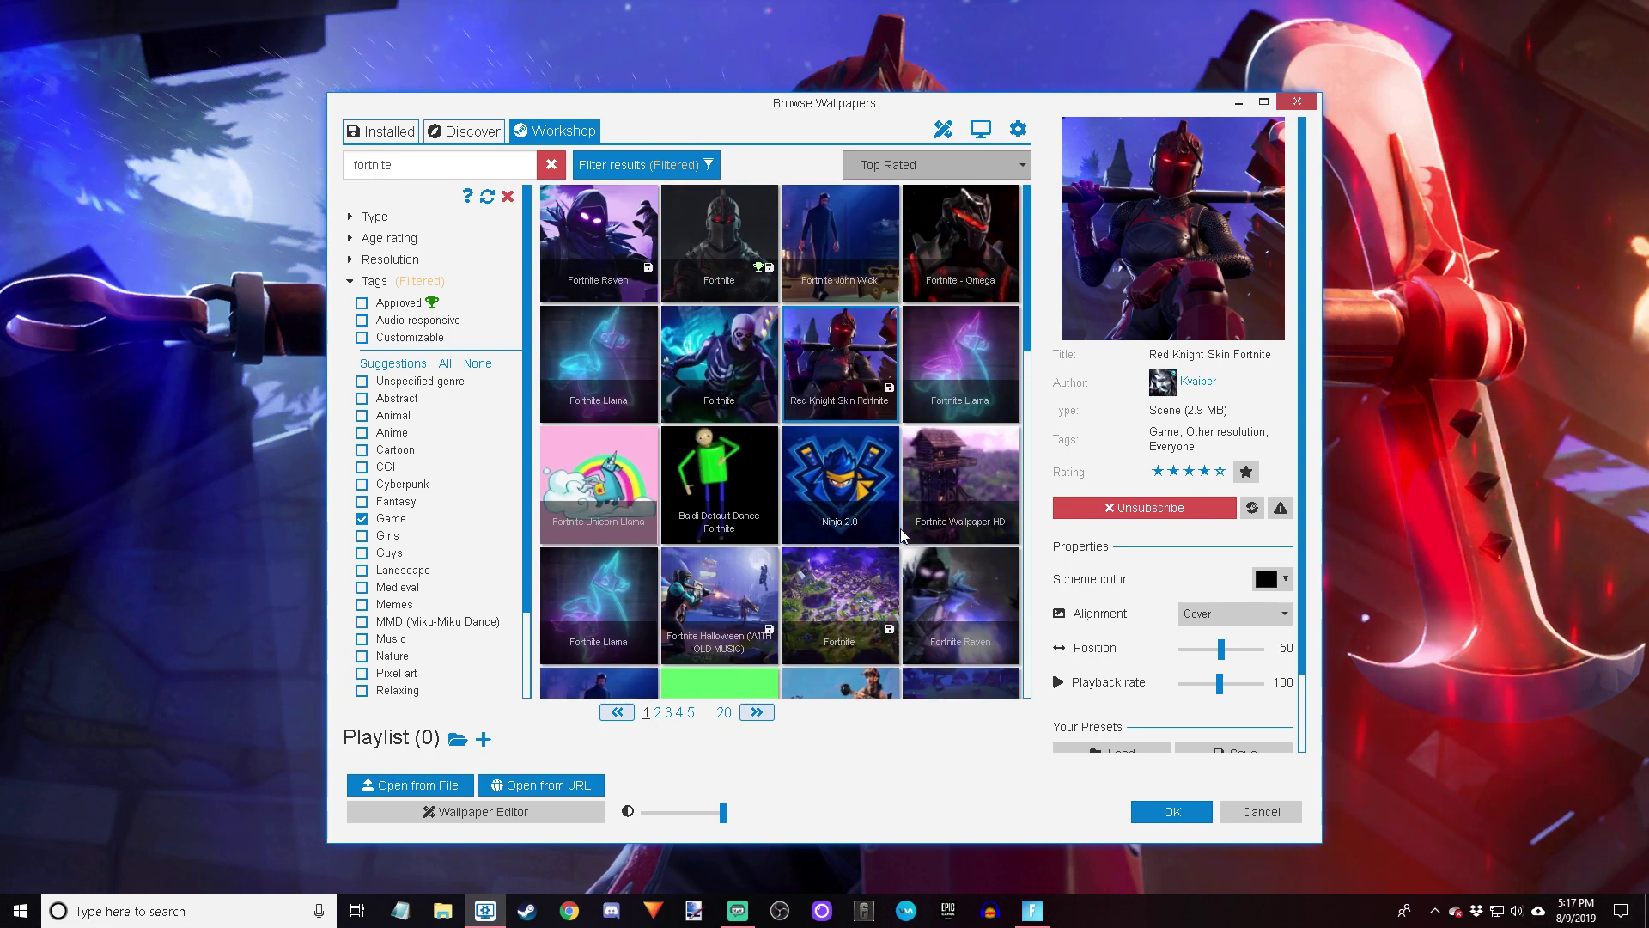
Preview Fortnite Raven, then apply the black-knight Fortnite scene and minimize the browser
click(631, 252)
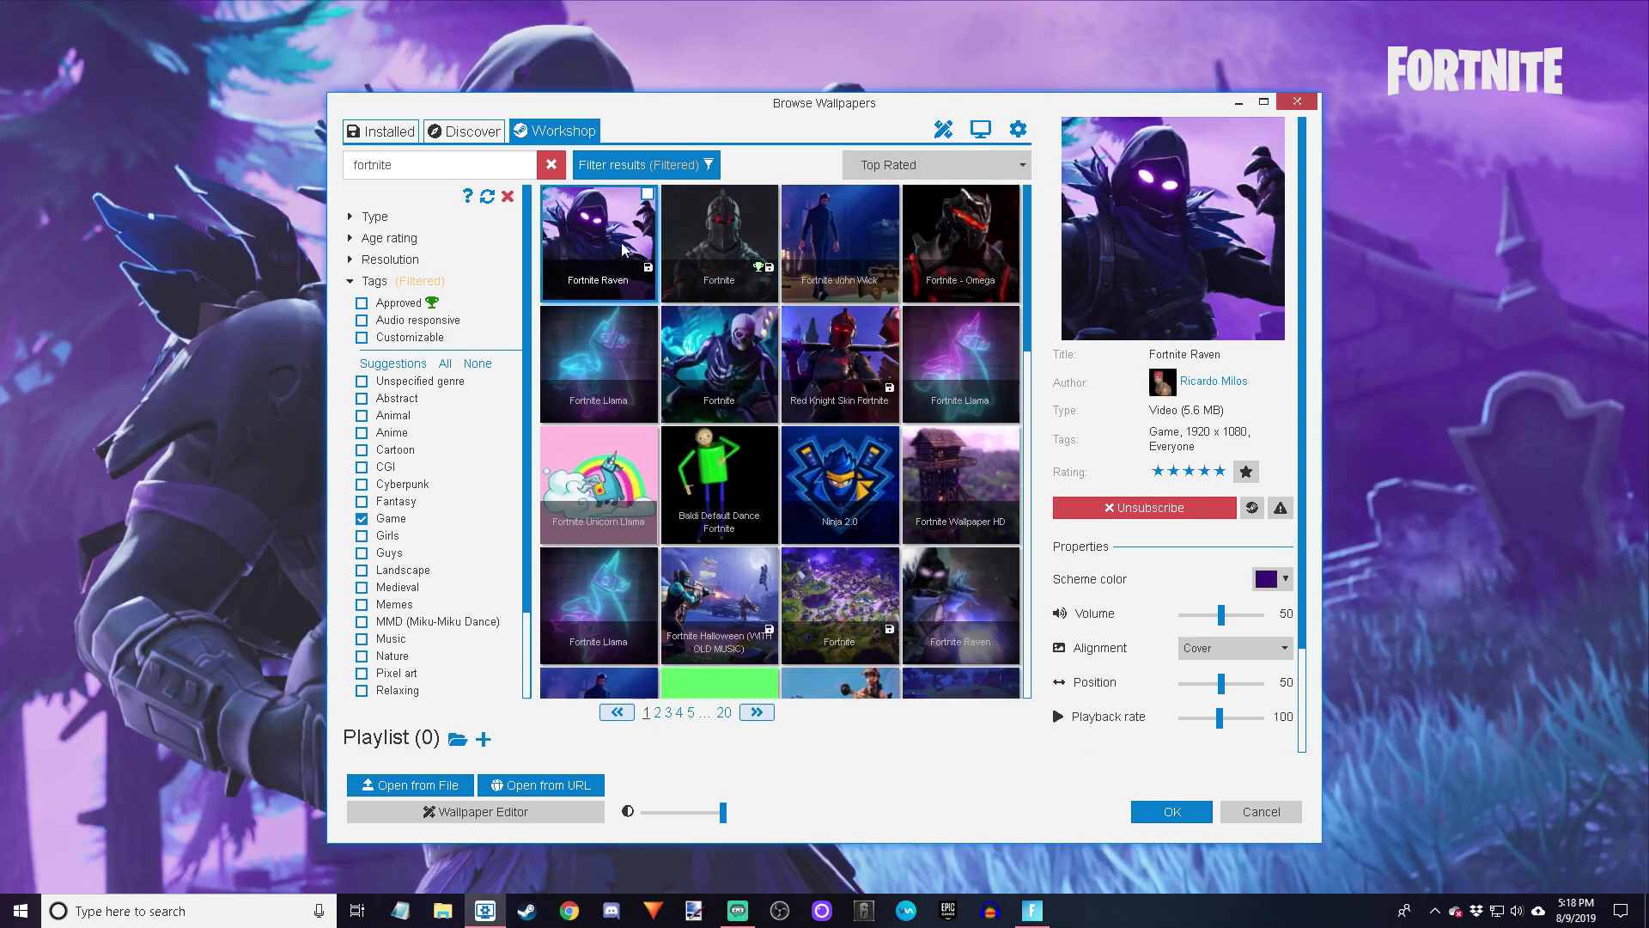
click(1239, 105)
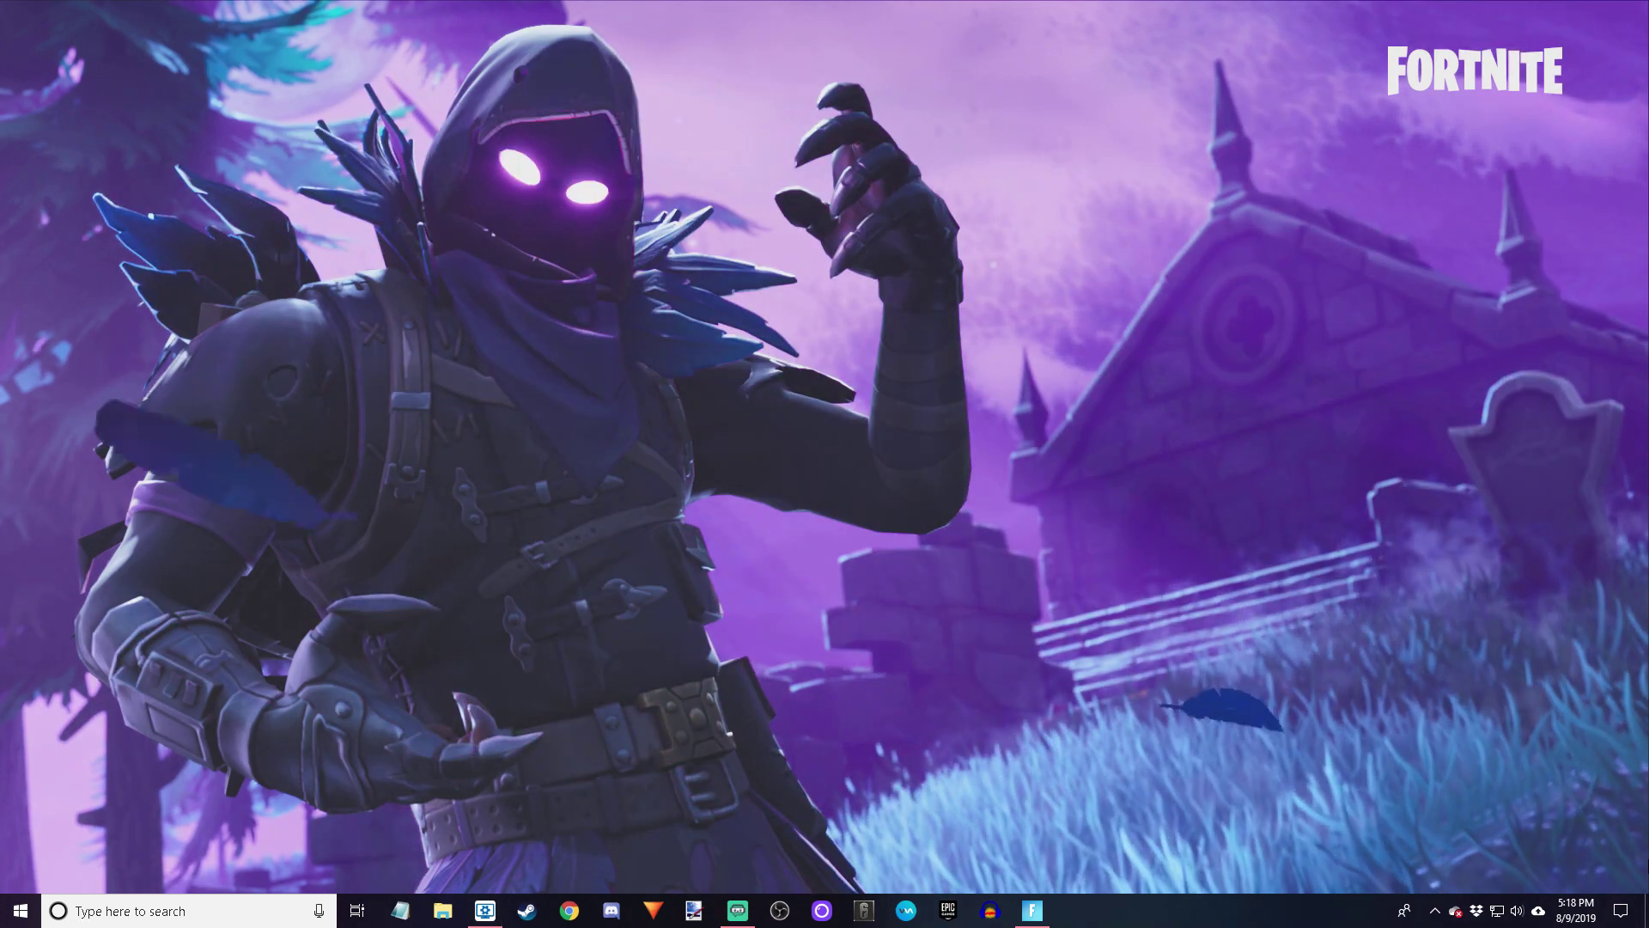
click(484, 909)
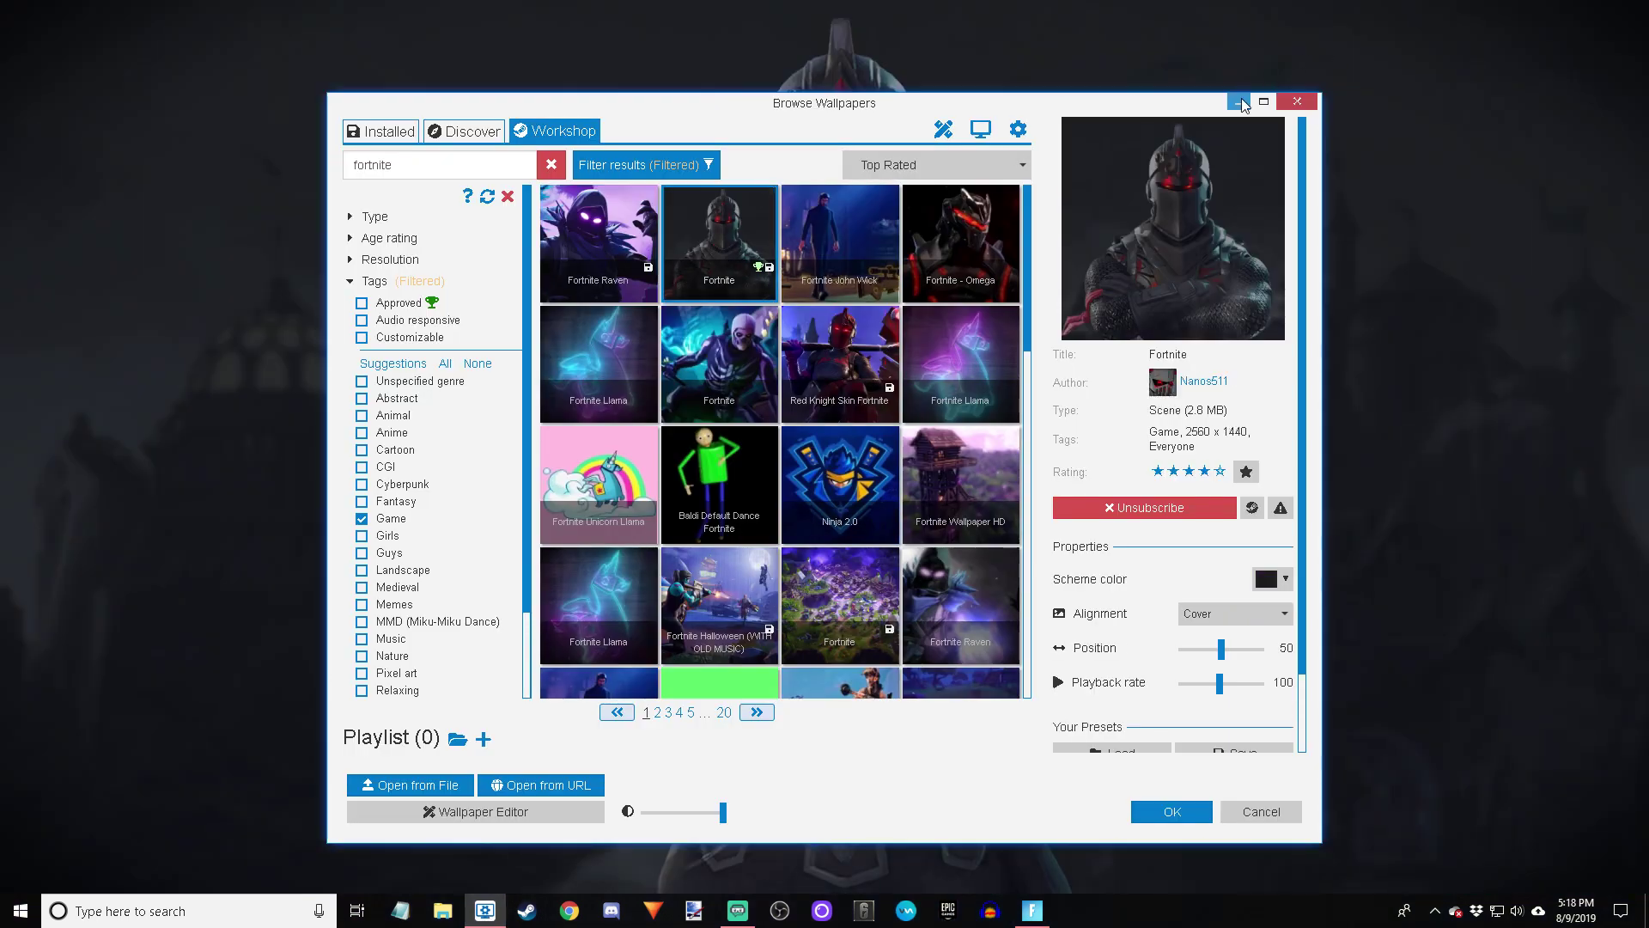
click(1239, 102)
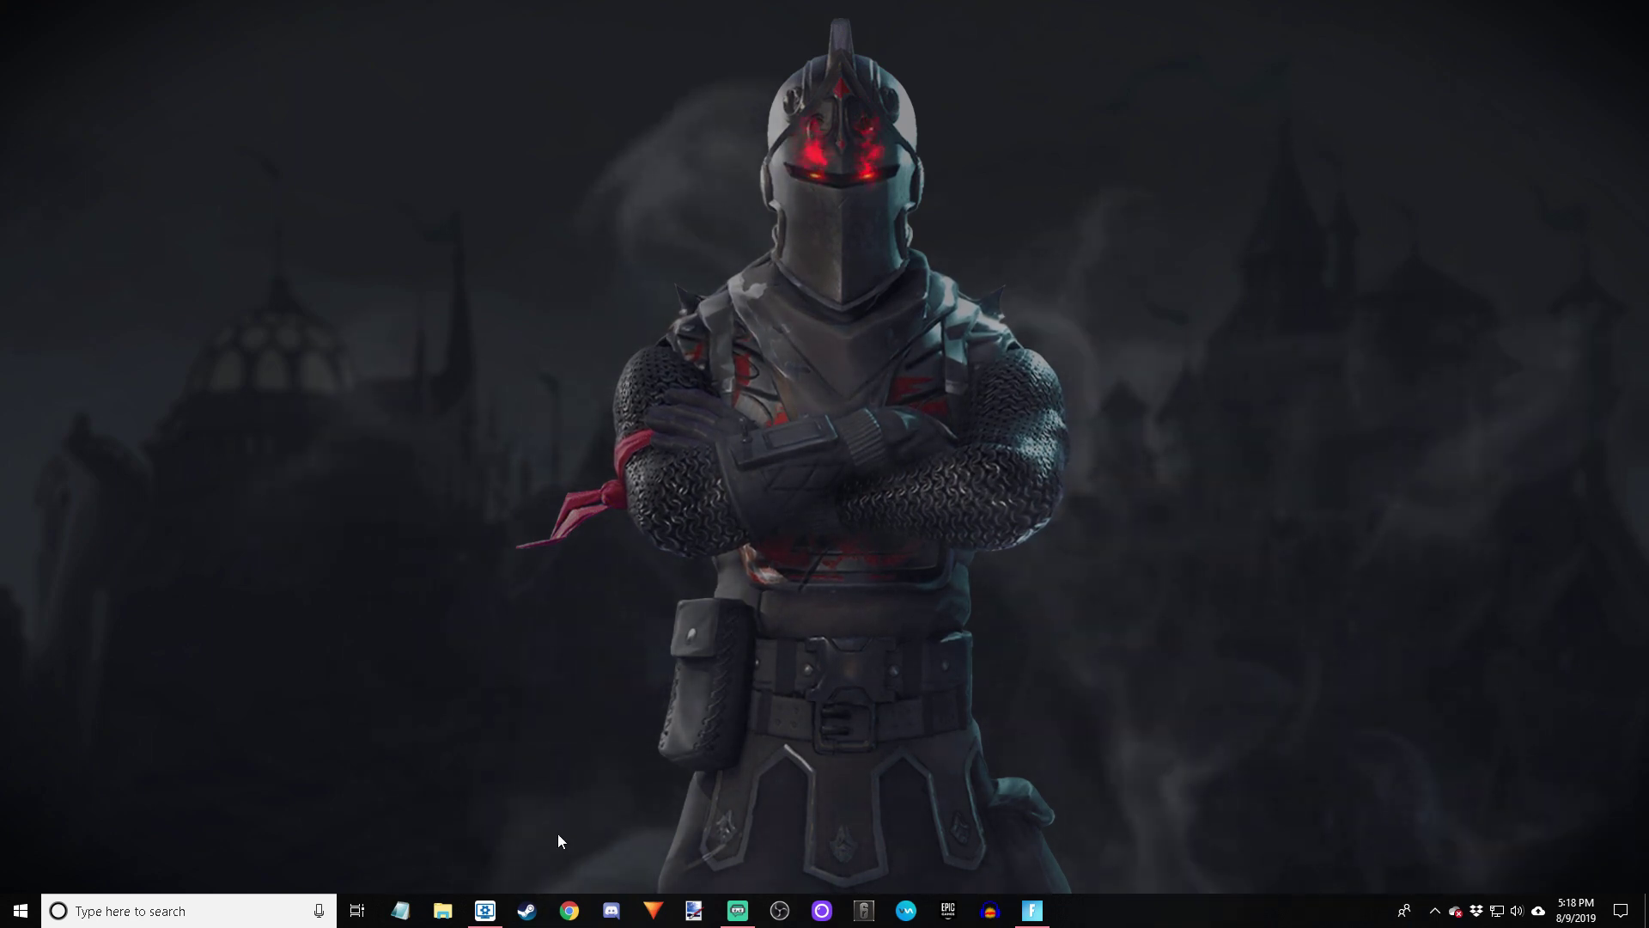
Subscribe to and apply the skull Fortnite video wallpaper, previewing it on the desktop
click(485, 911)
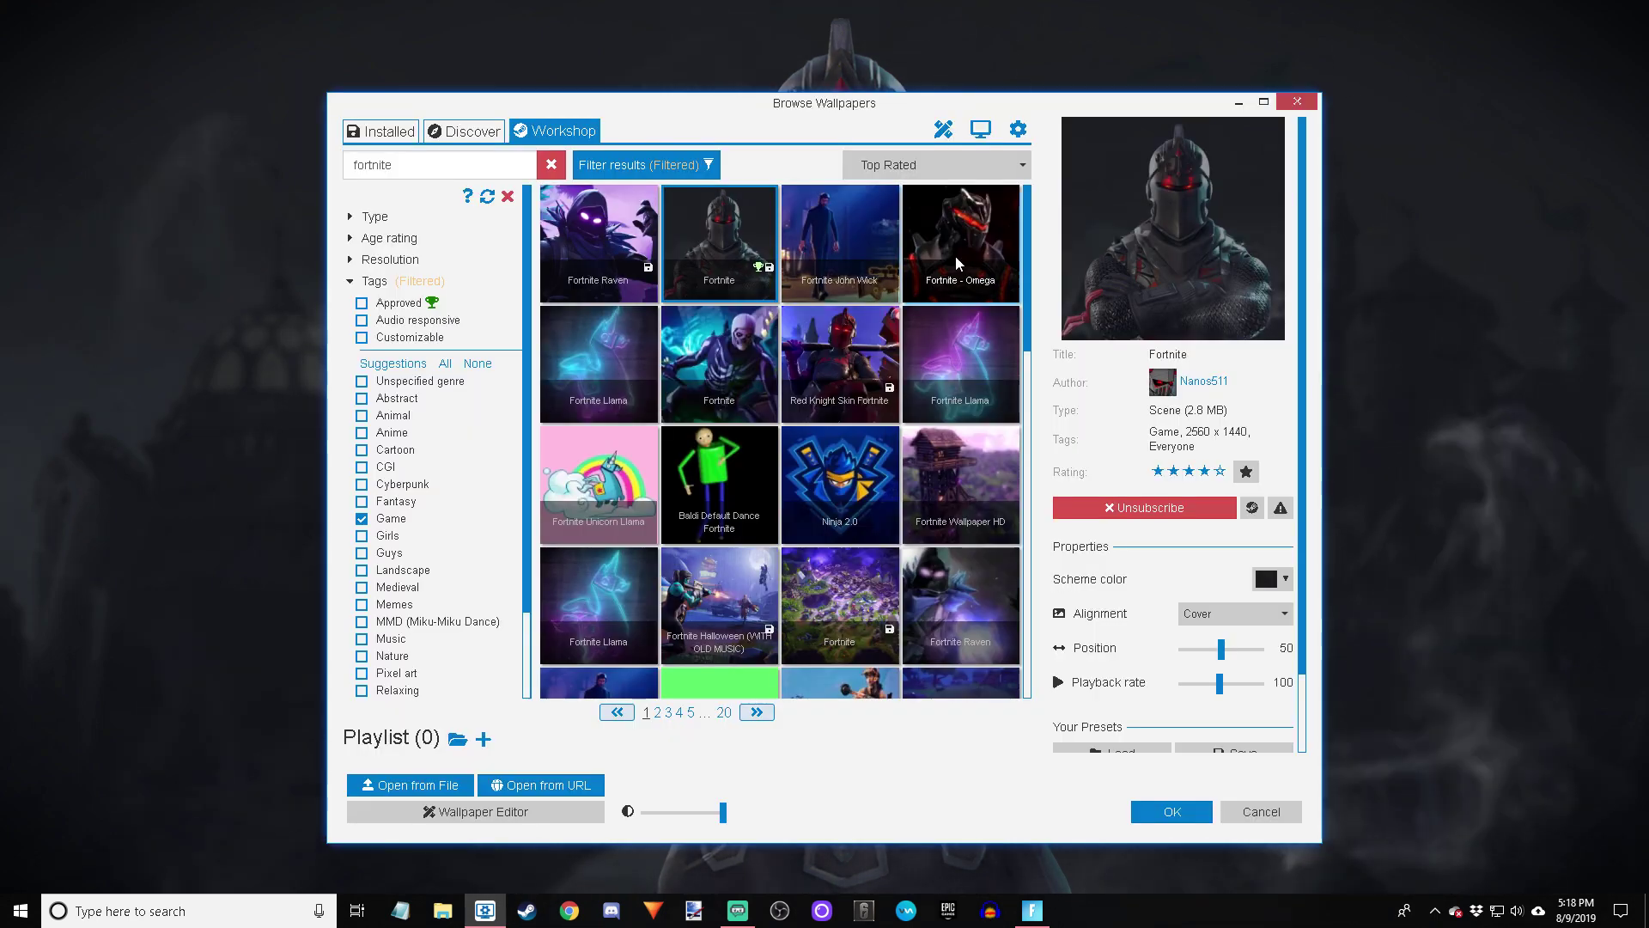
click(715, 348)
click(1148, 507)
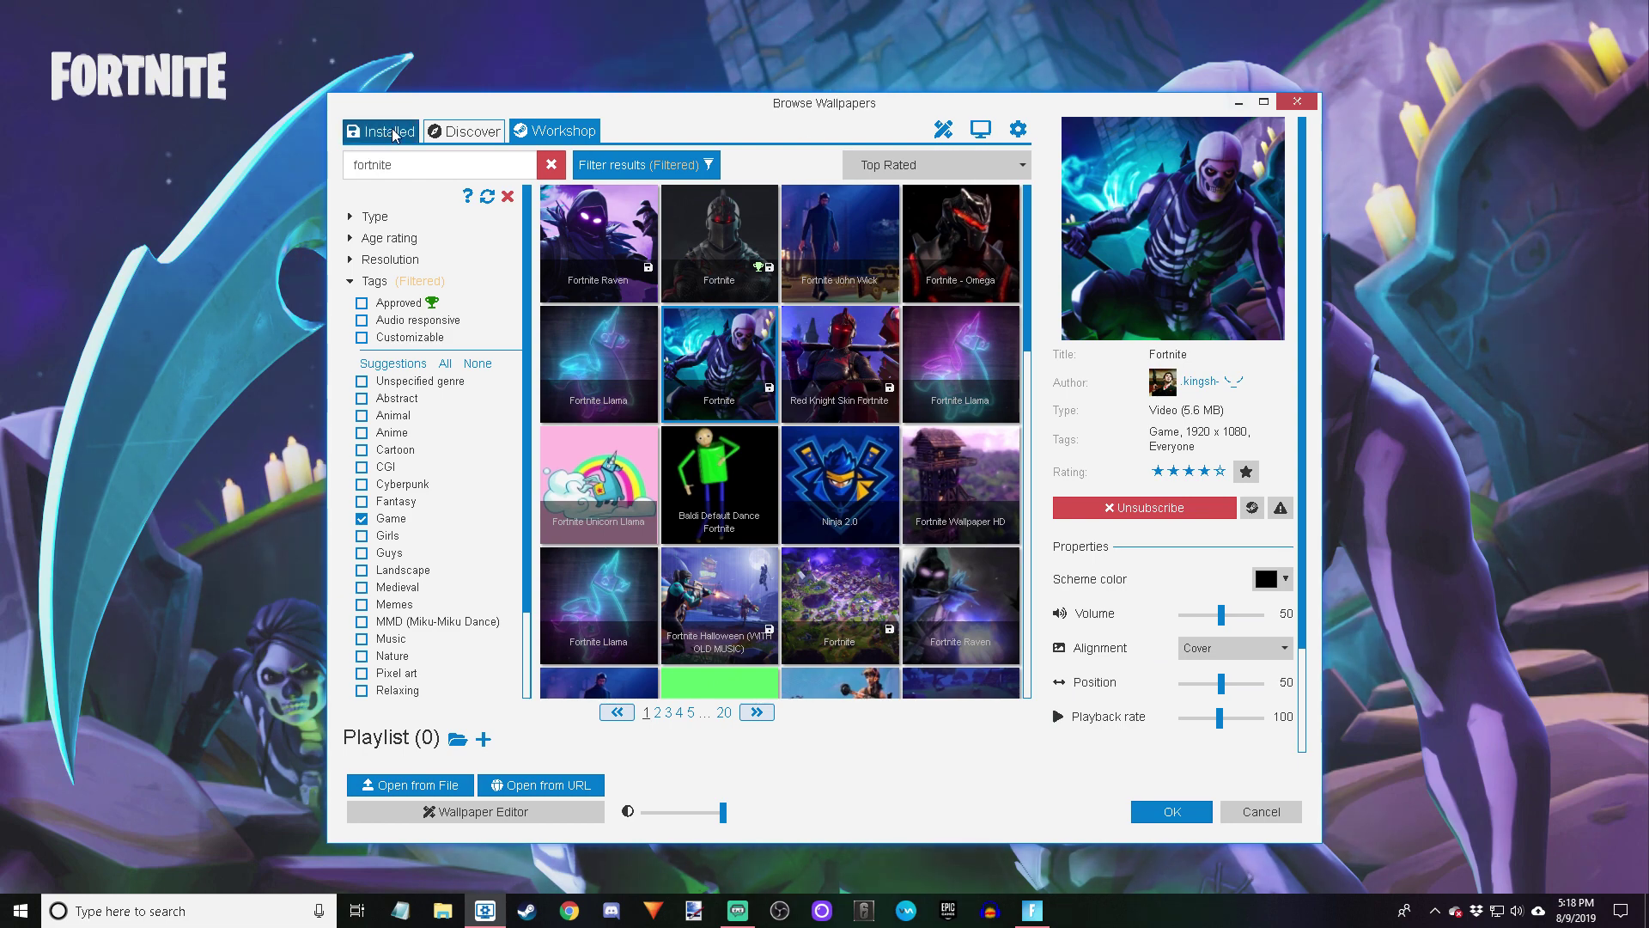
click(1235, 103)
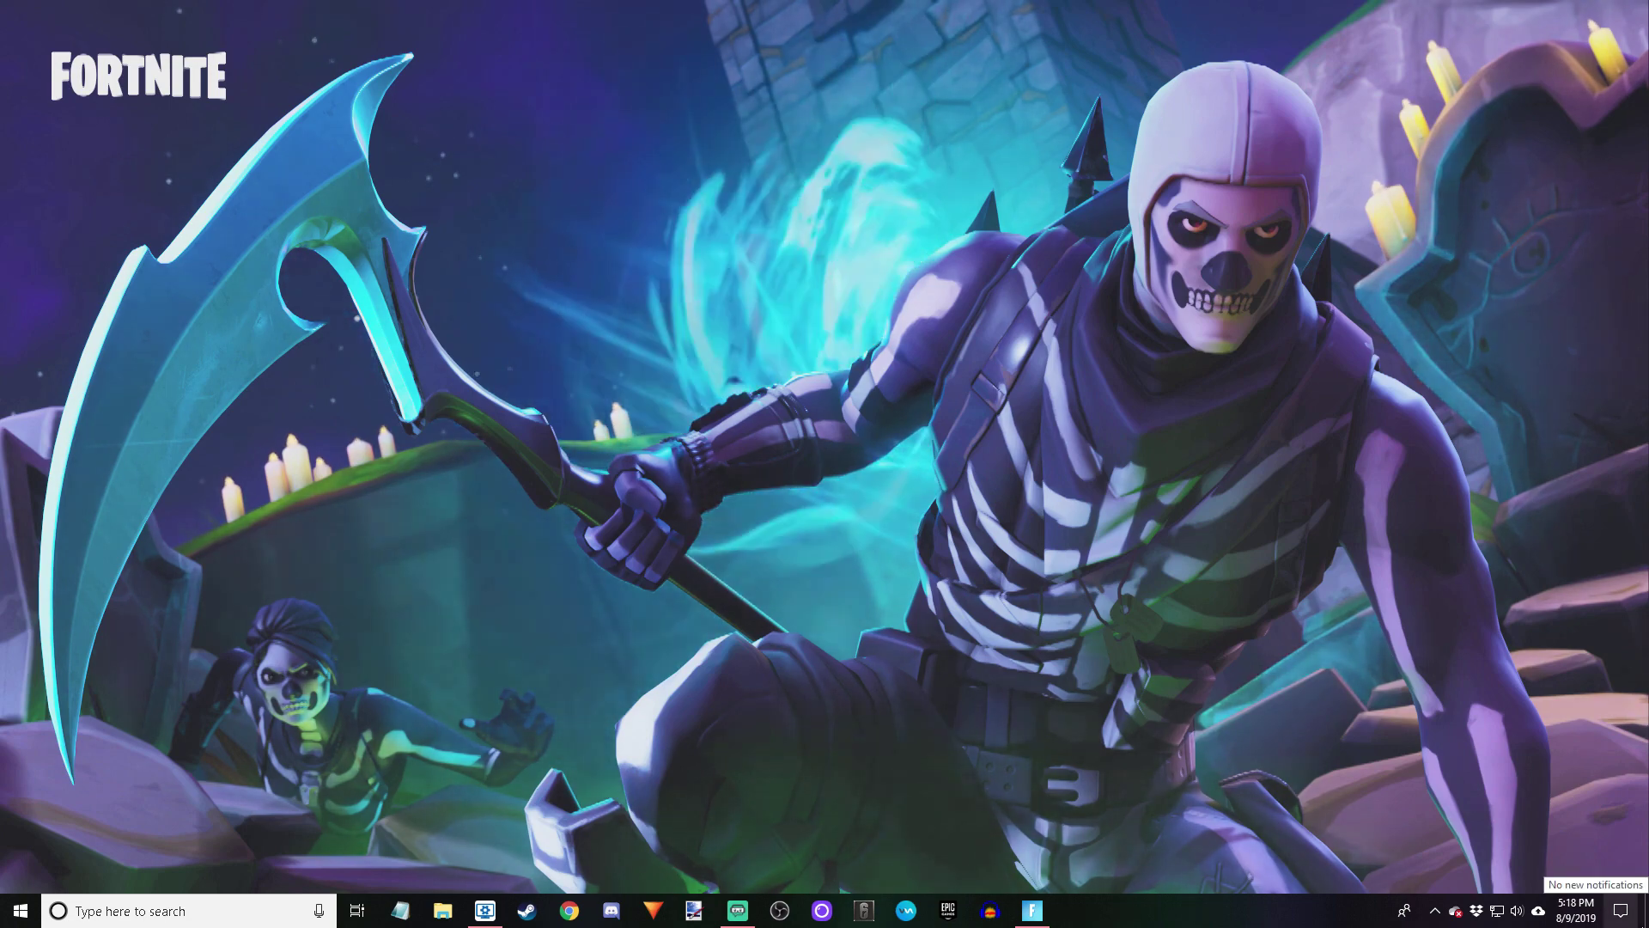
Switch the wallpaper to Red Knight Skin Fortnite and dismiss the browser
click(485, 911)
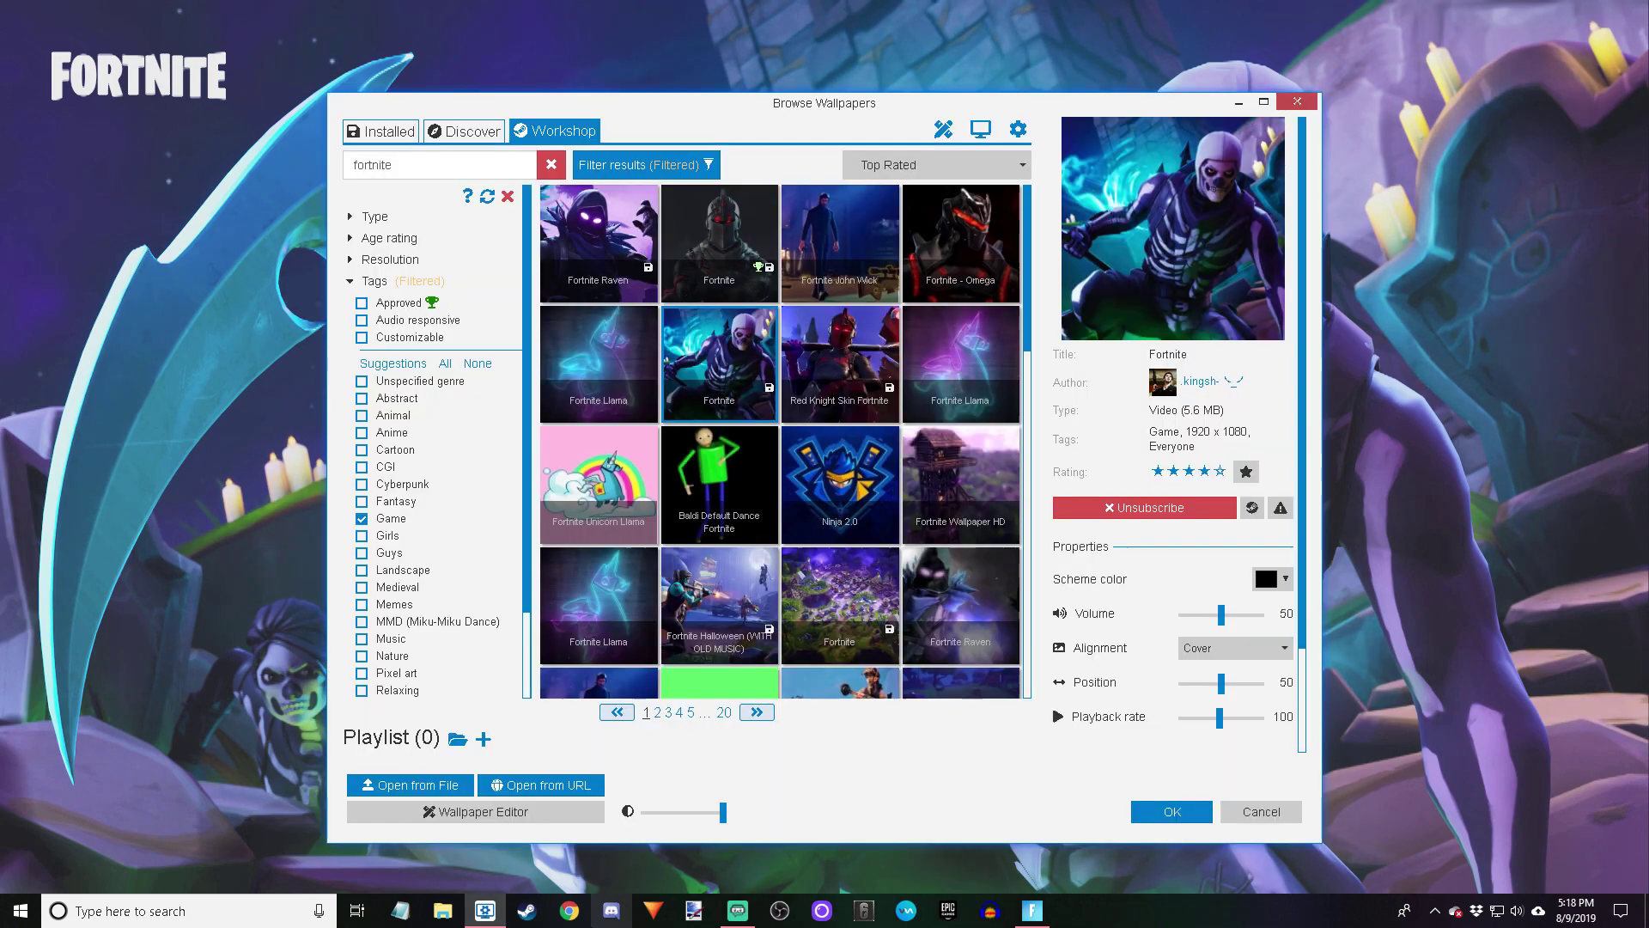
click(834, 367)
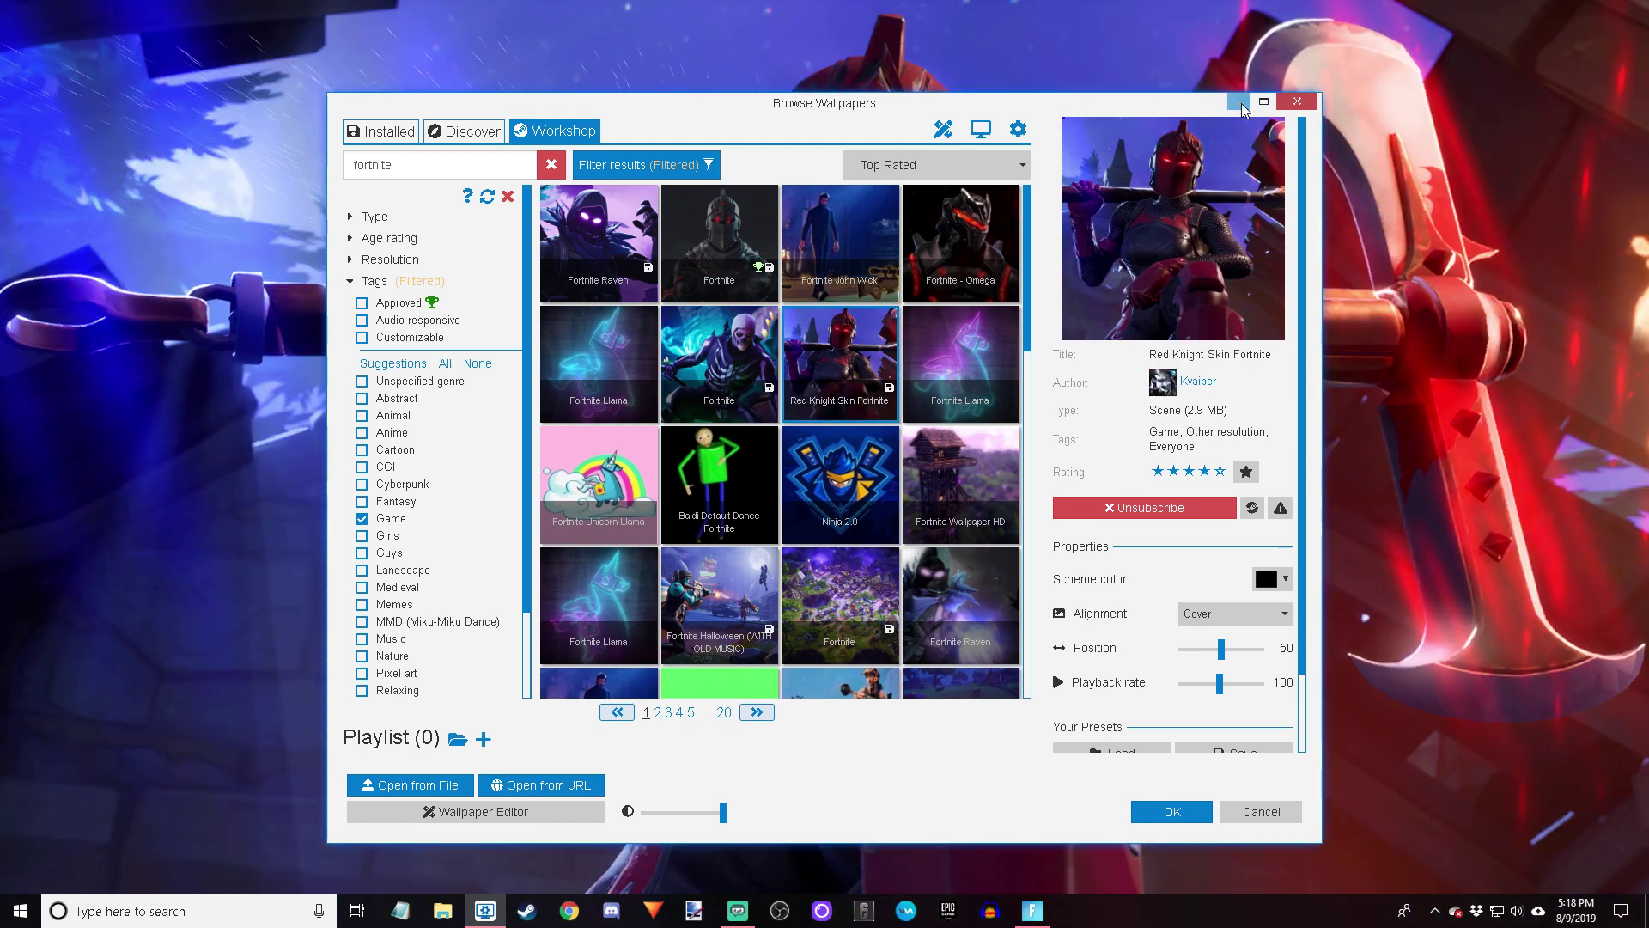
key(Return)
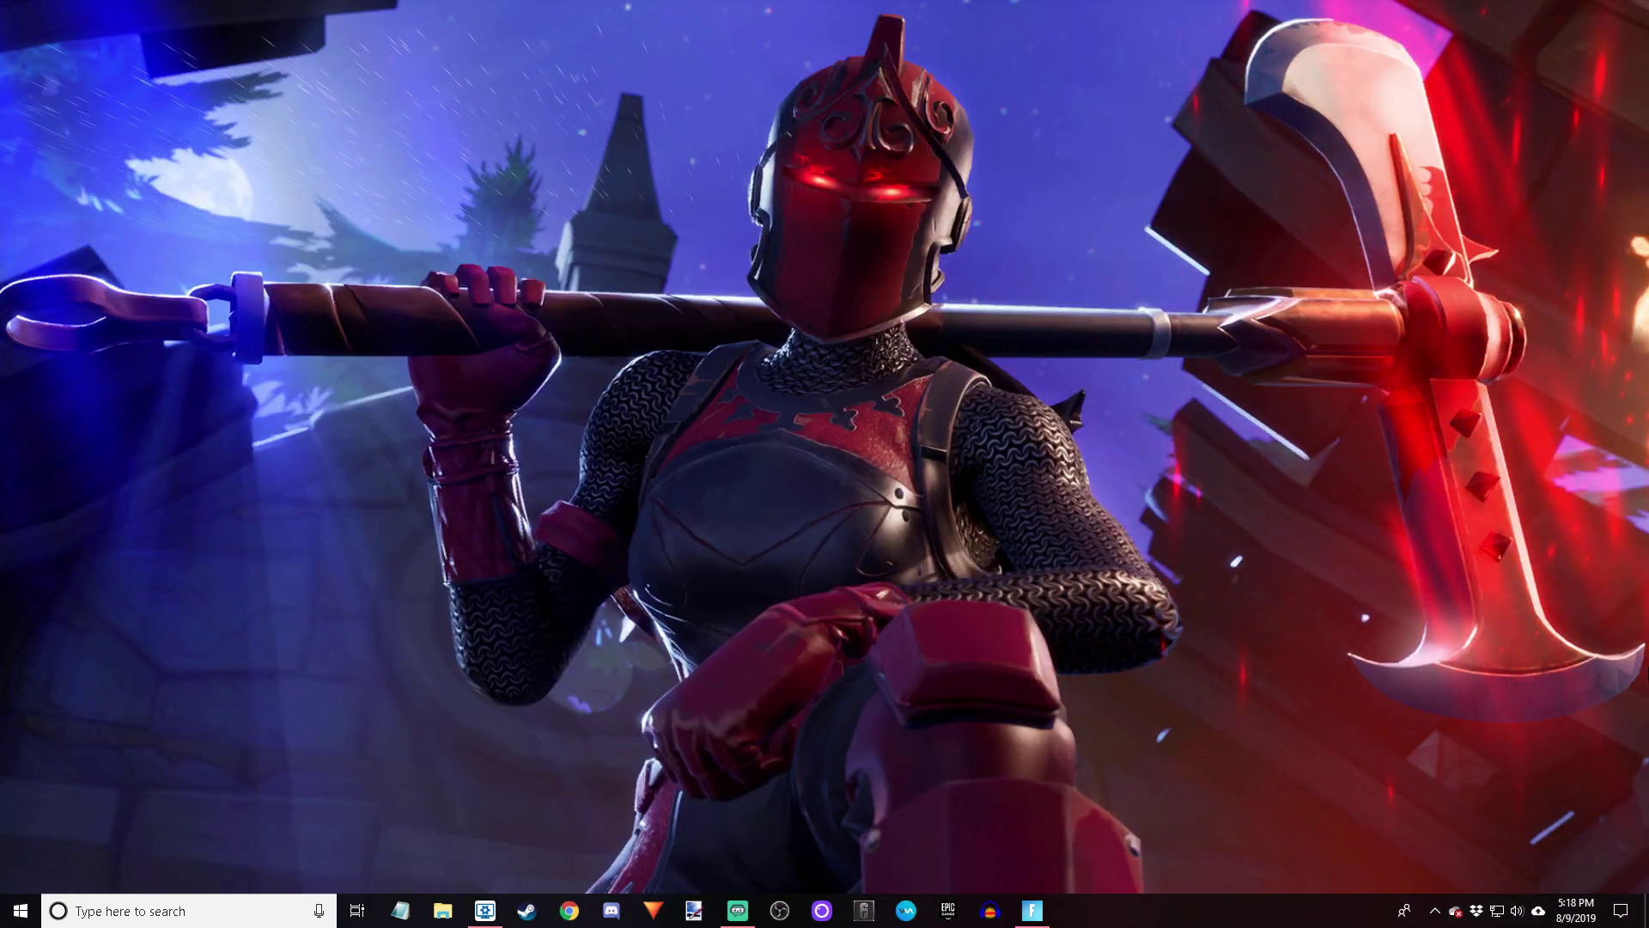
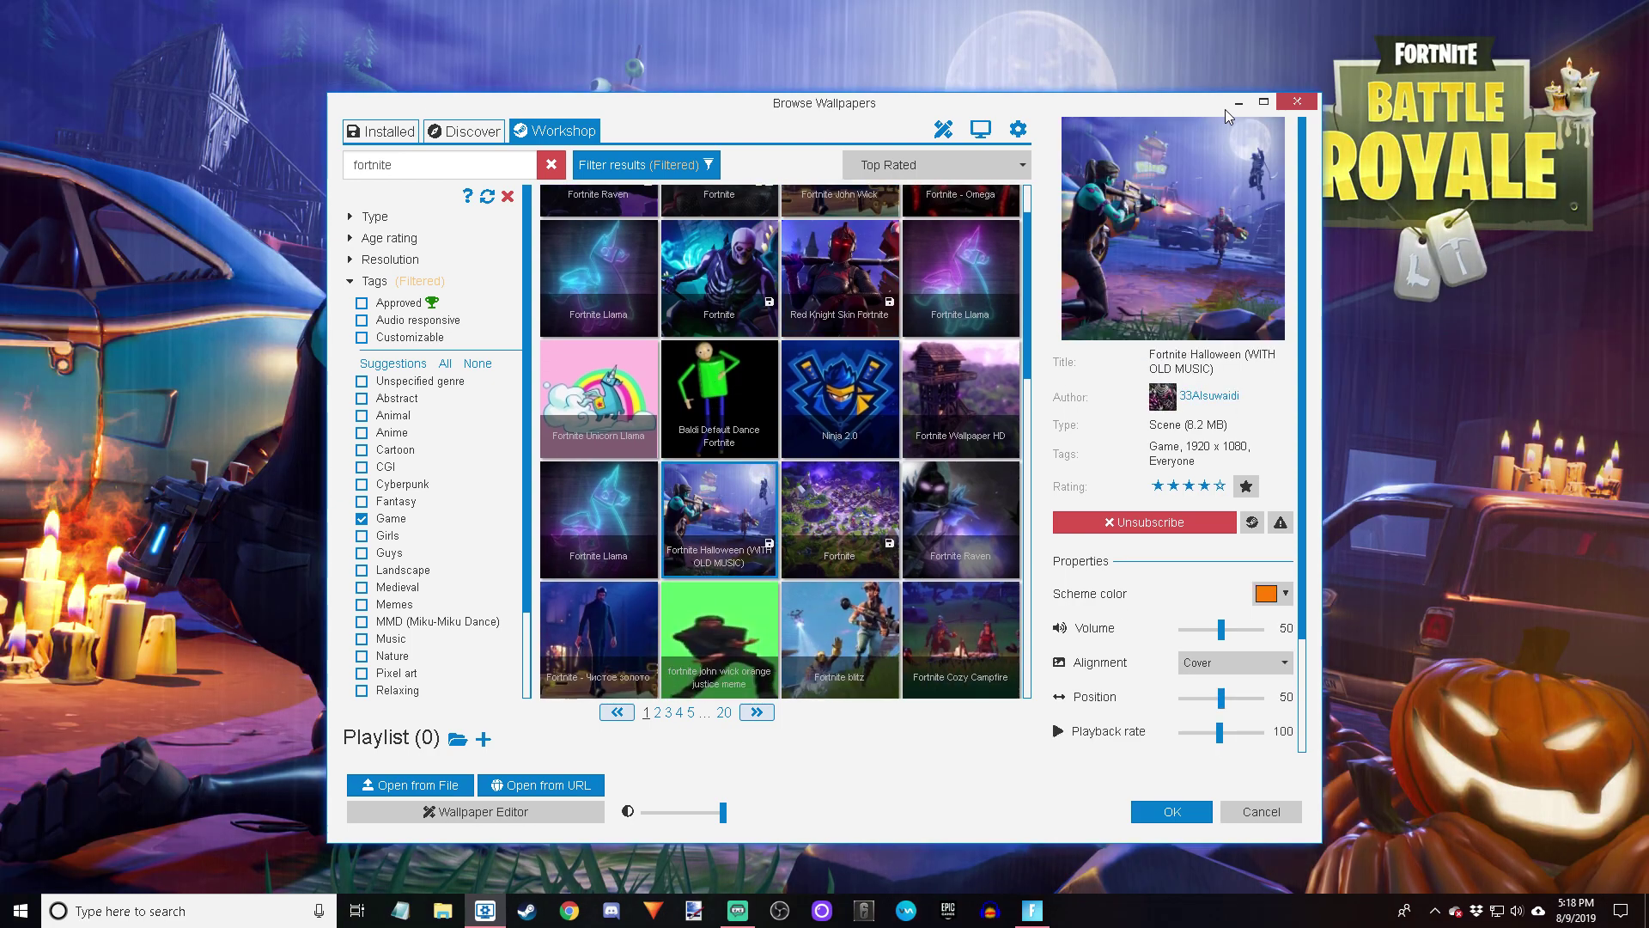
Replace the Halloween image with the animated Fortnite island map scene, then minimize to preview it
key(Return)
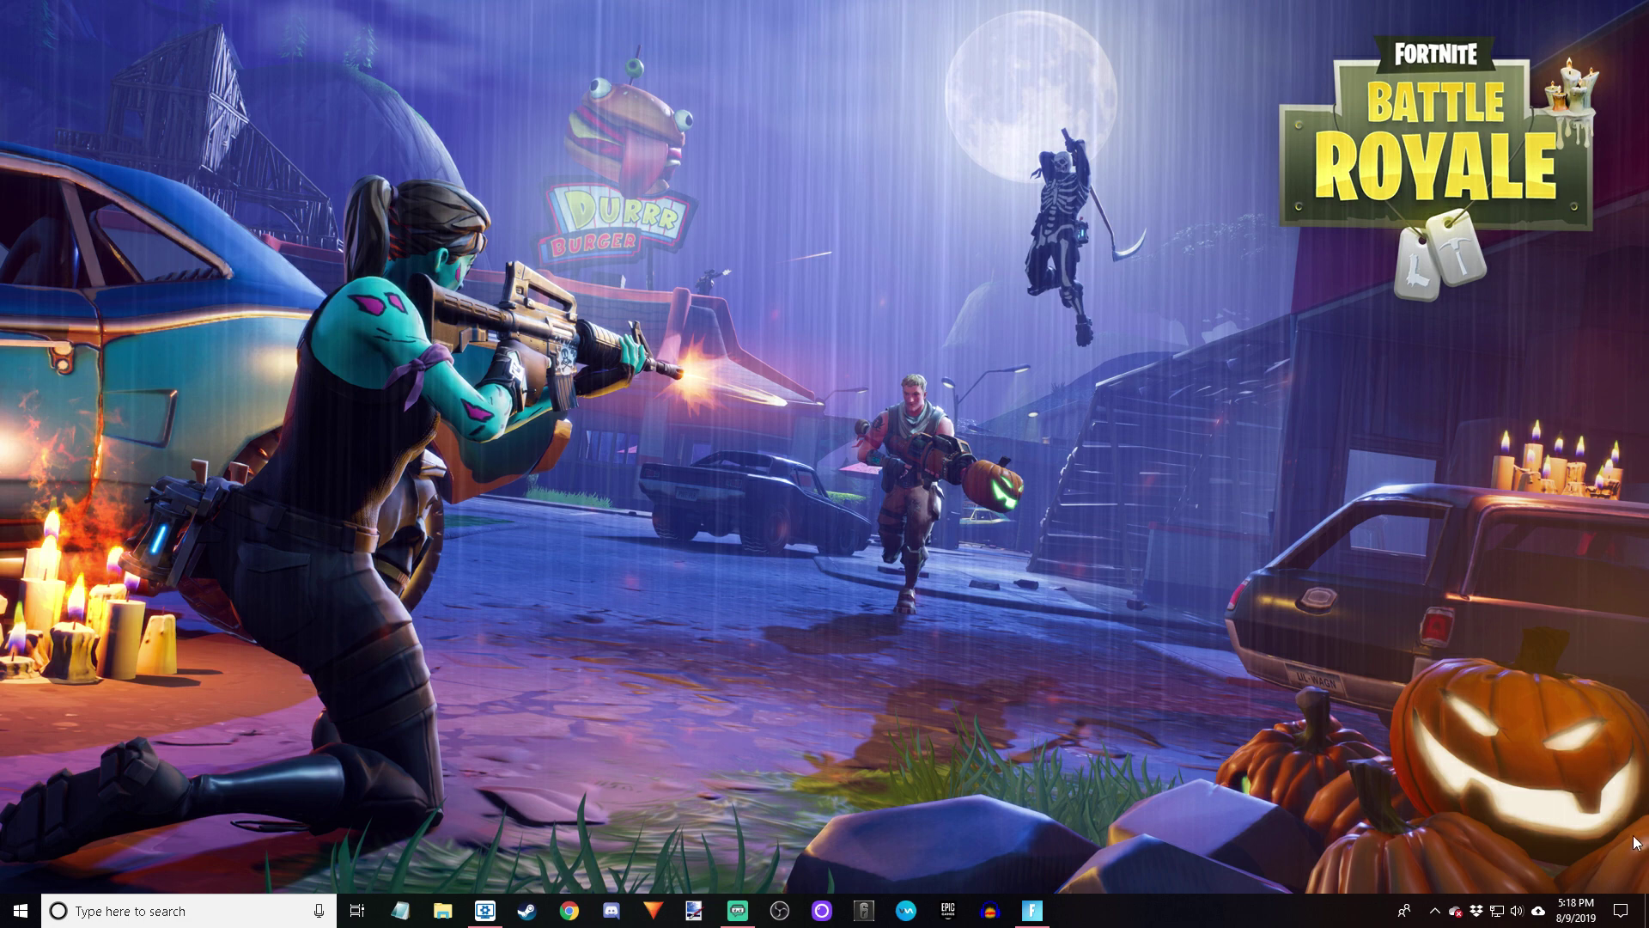
click(486, 911)
click(858, 516)
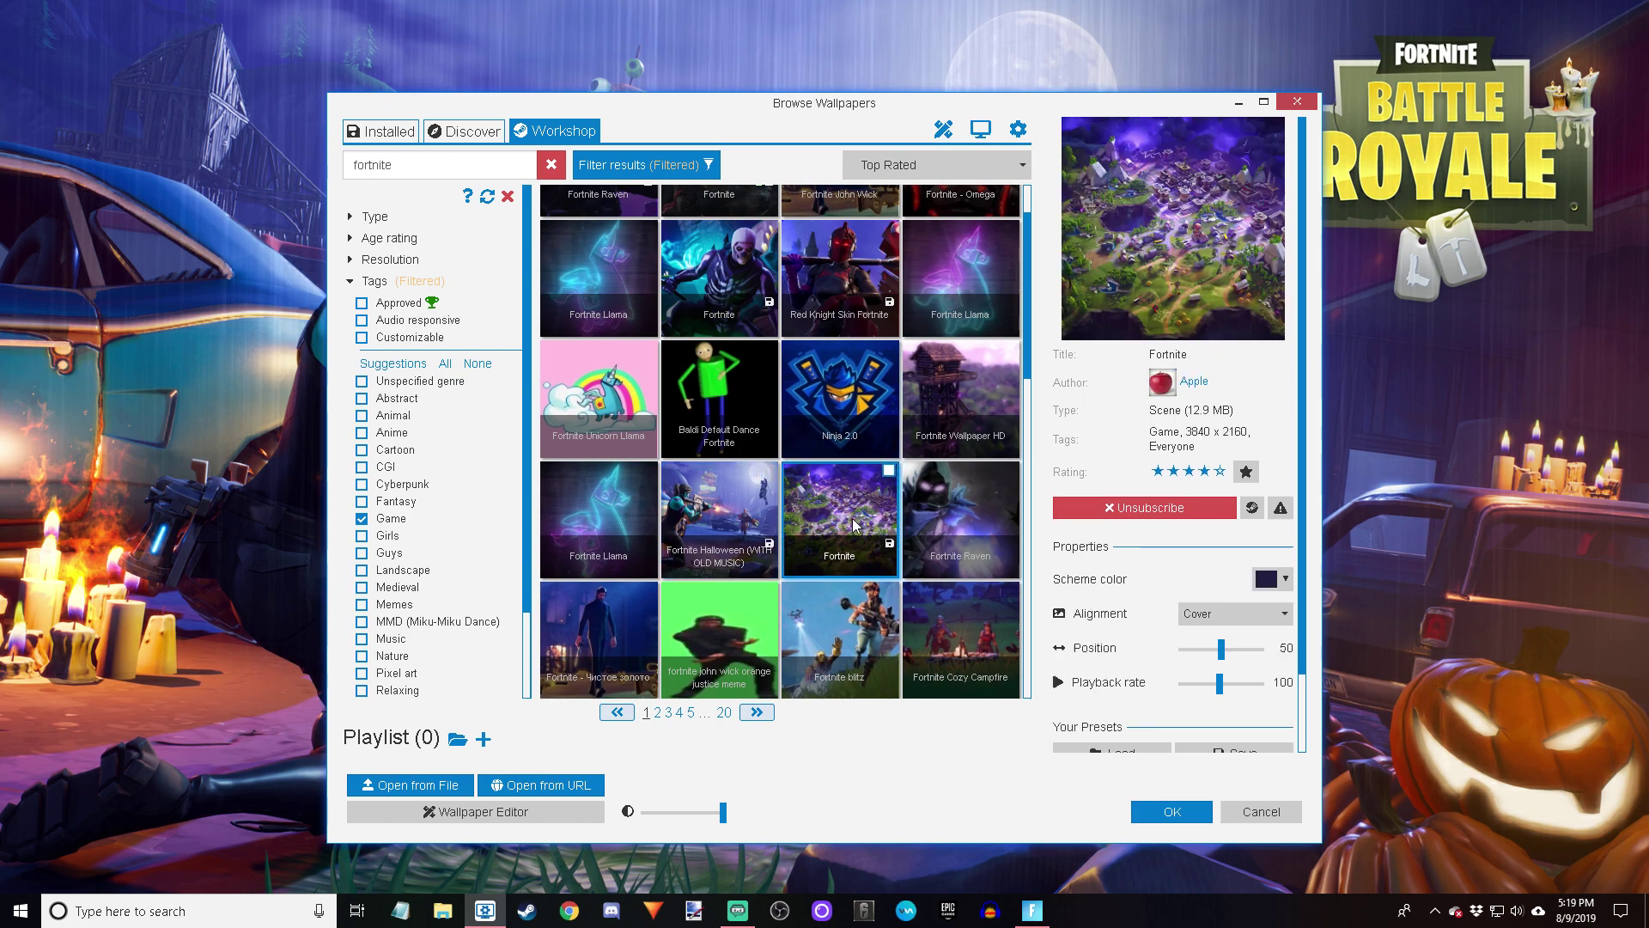
click(1237, 103)
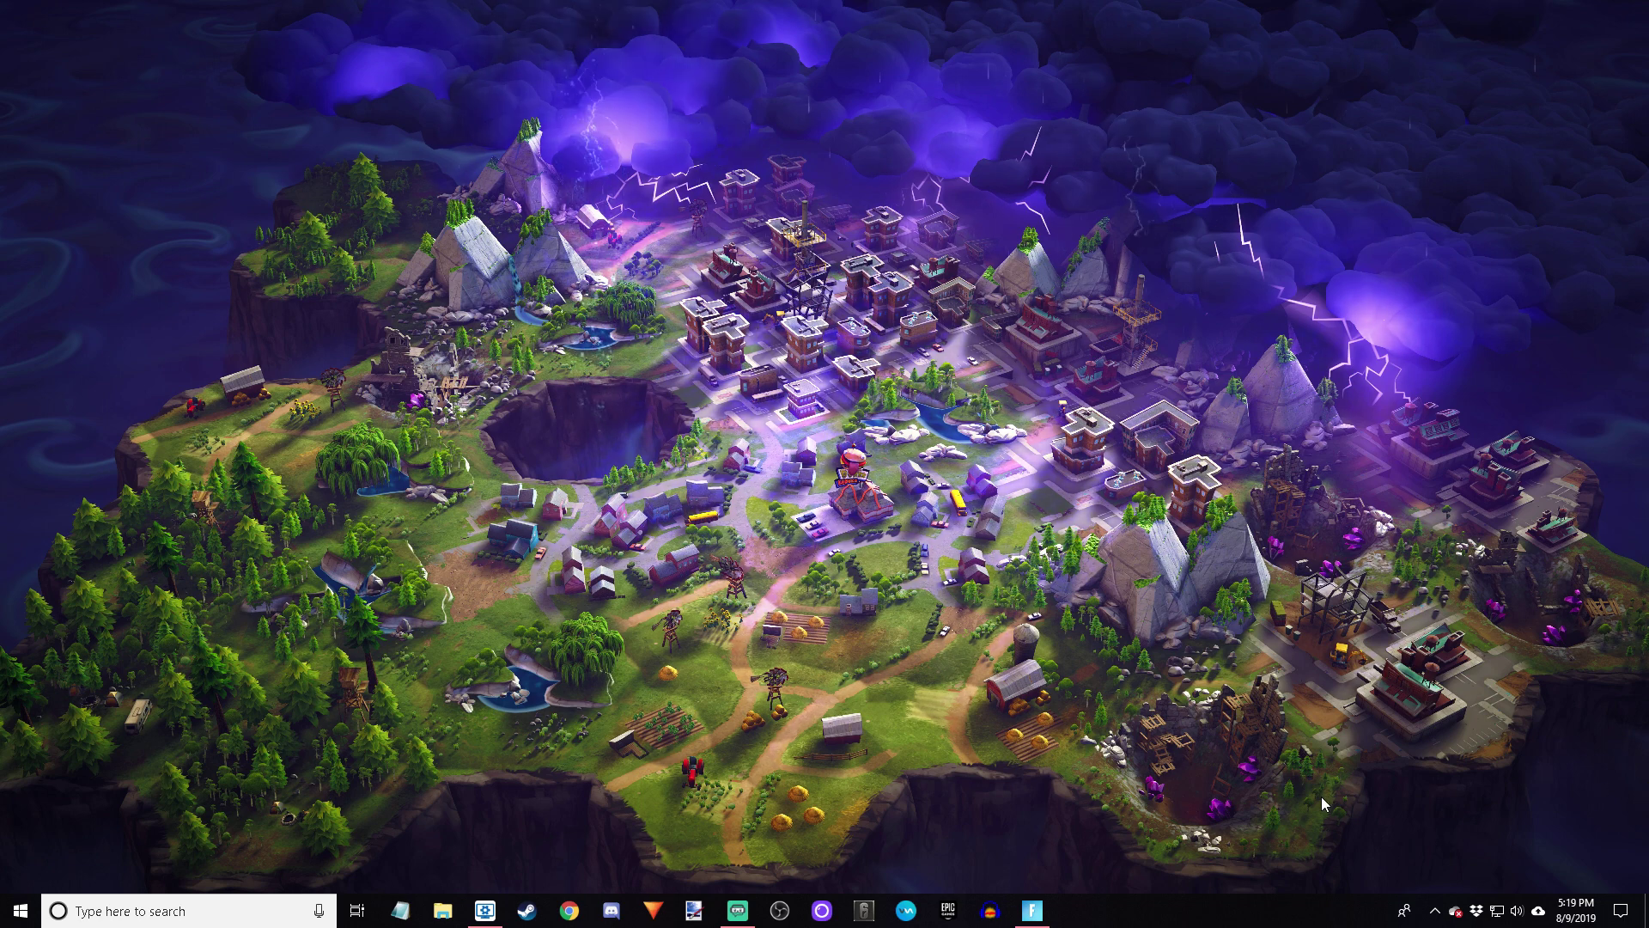
Subscribe to the Fortnite blitz wallpaper and preview it on the desktop
click(487, 911)
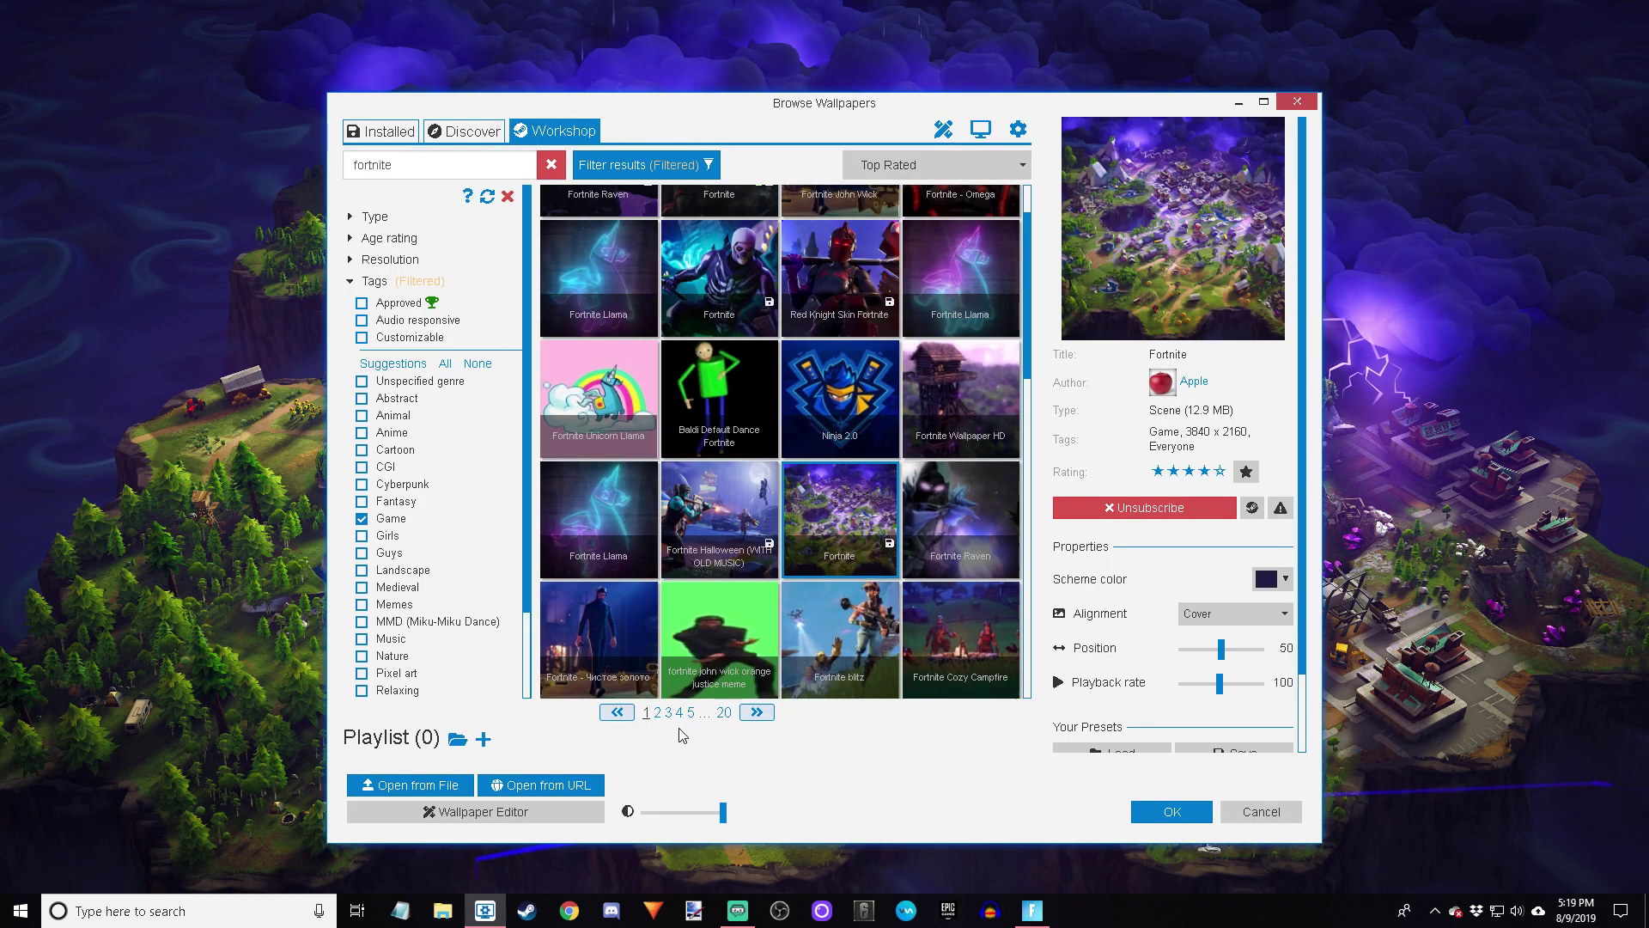
click(849, 641)
click(1165, 506)
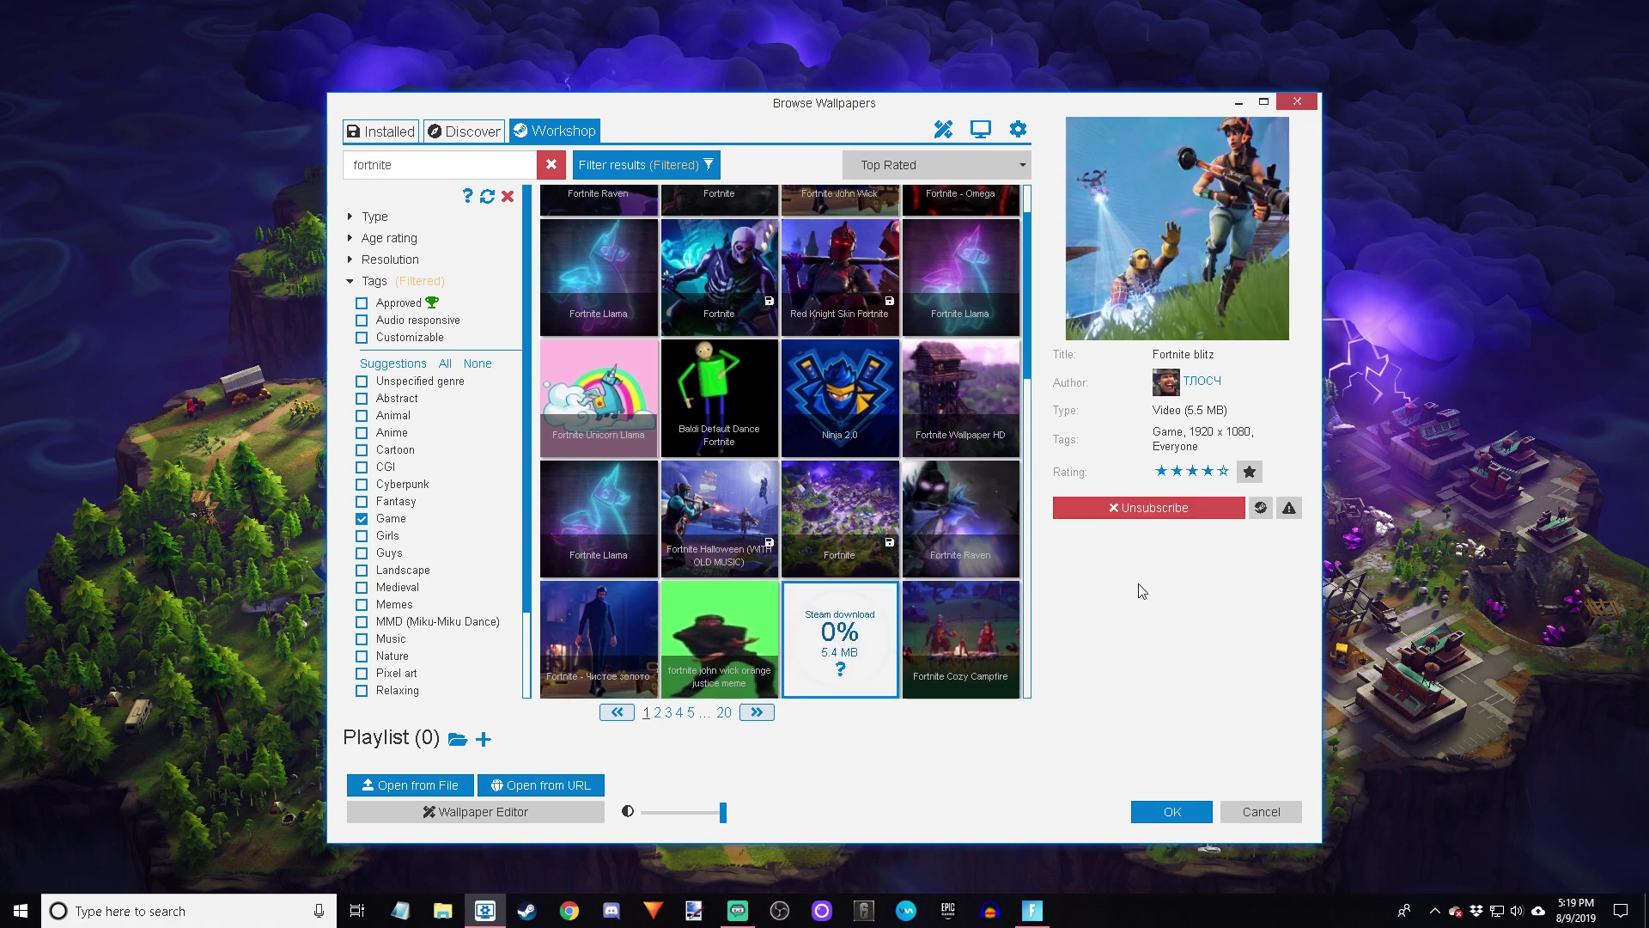
scroll(915, 579, down, 3)
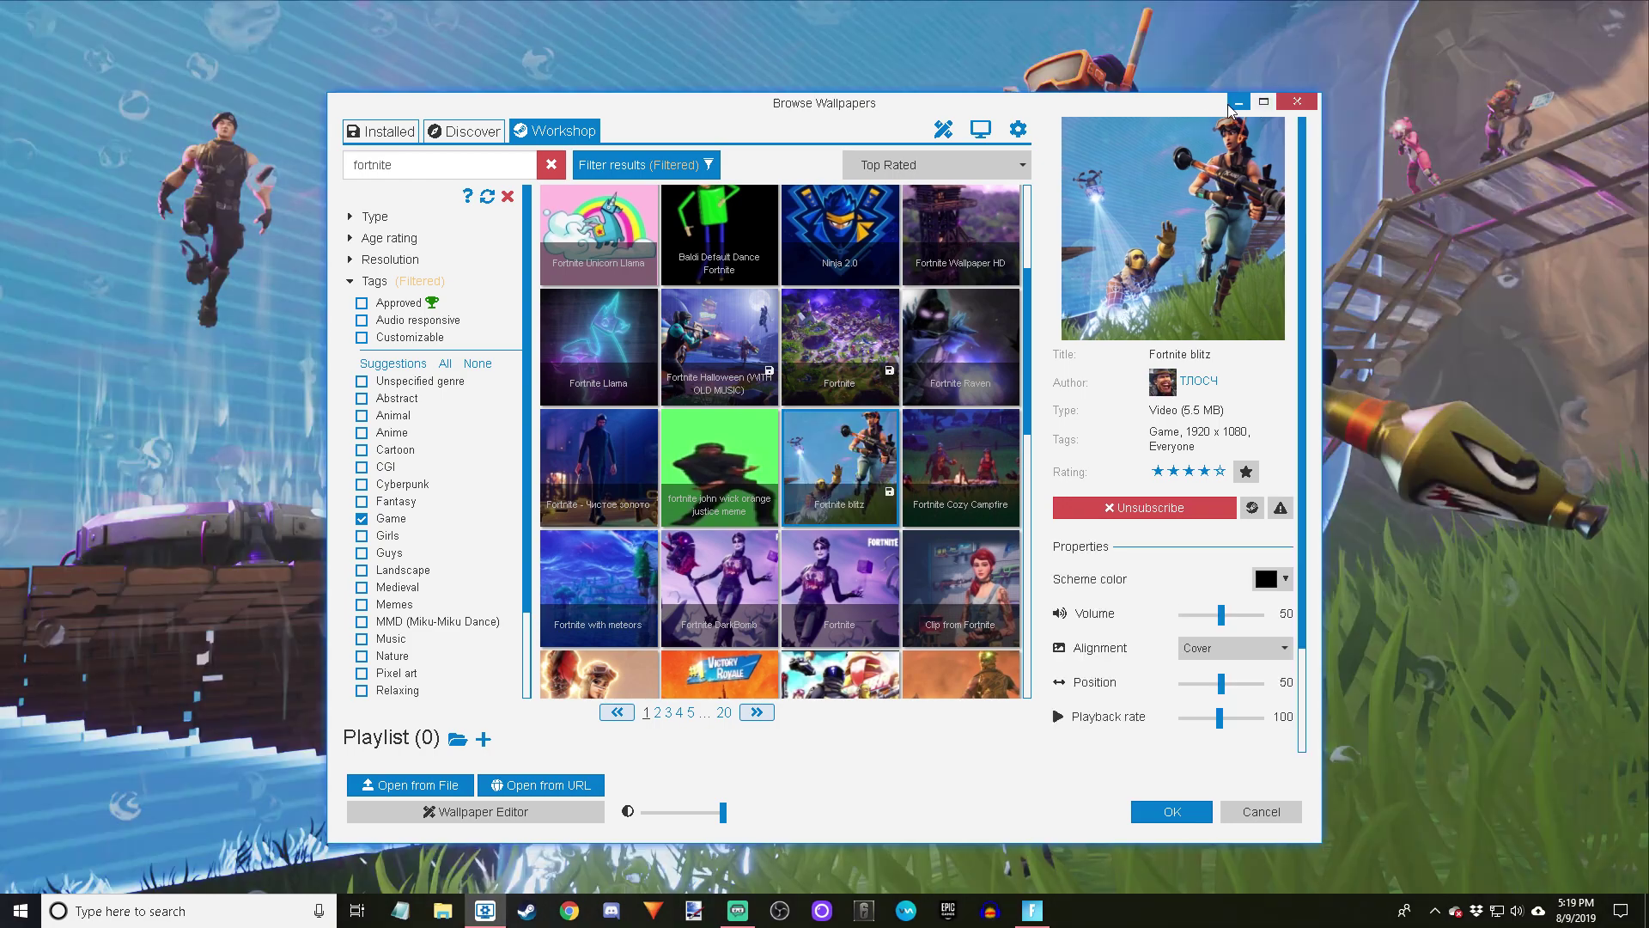
click(1297, 103)
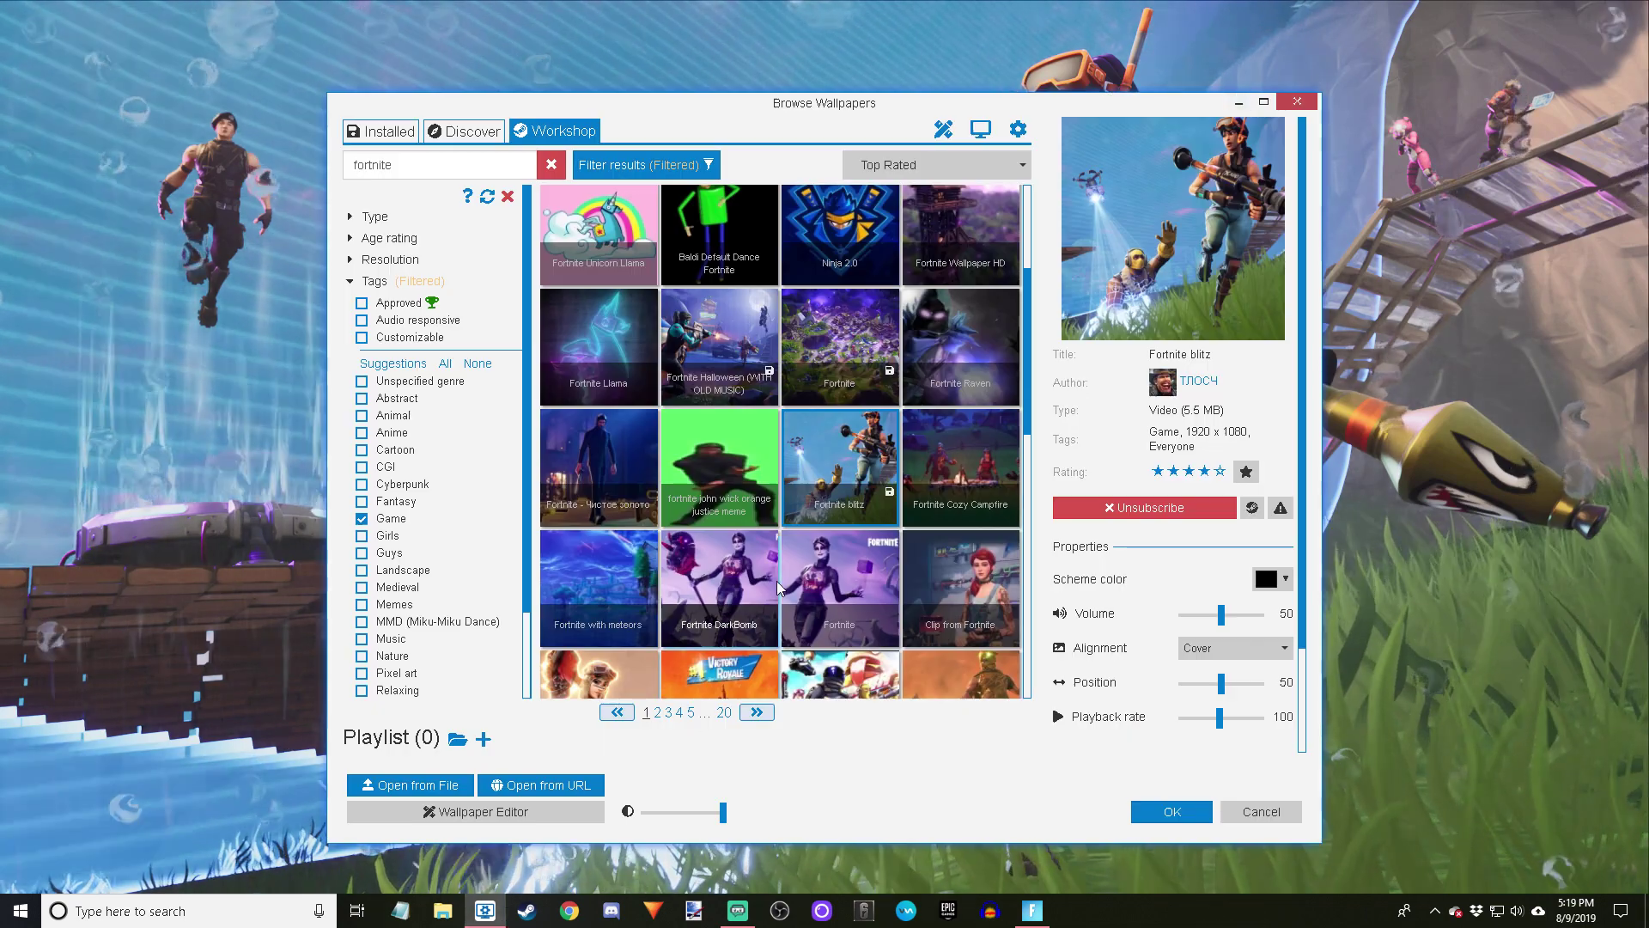
Subscribe to Fortnite DarkBomb and preview it as the desktop wallpaper
click(768, 547)
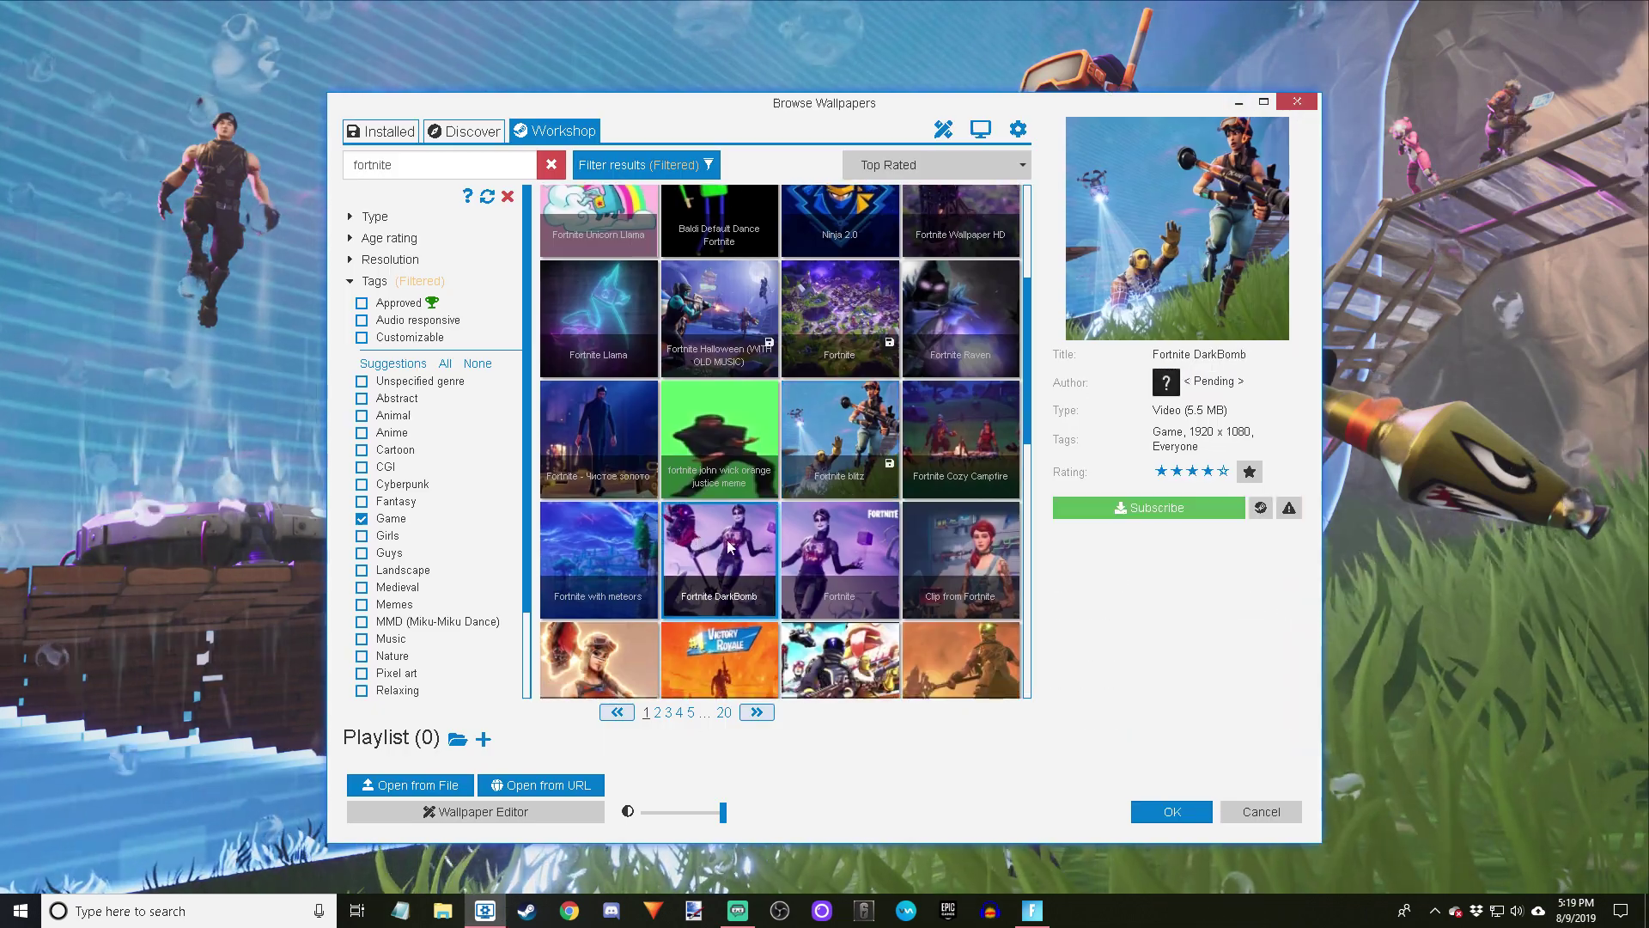
click(1141, 509)
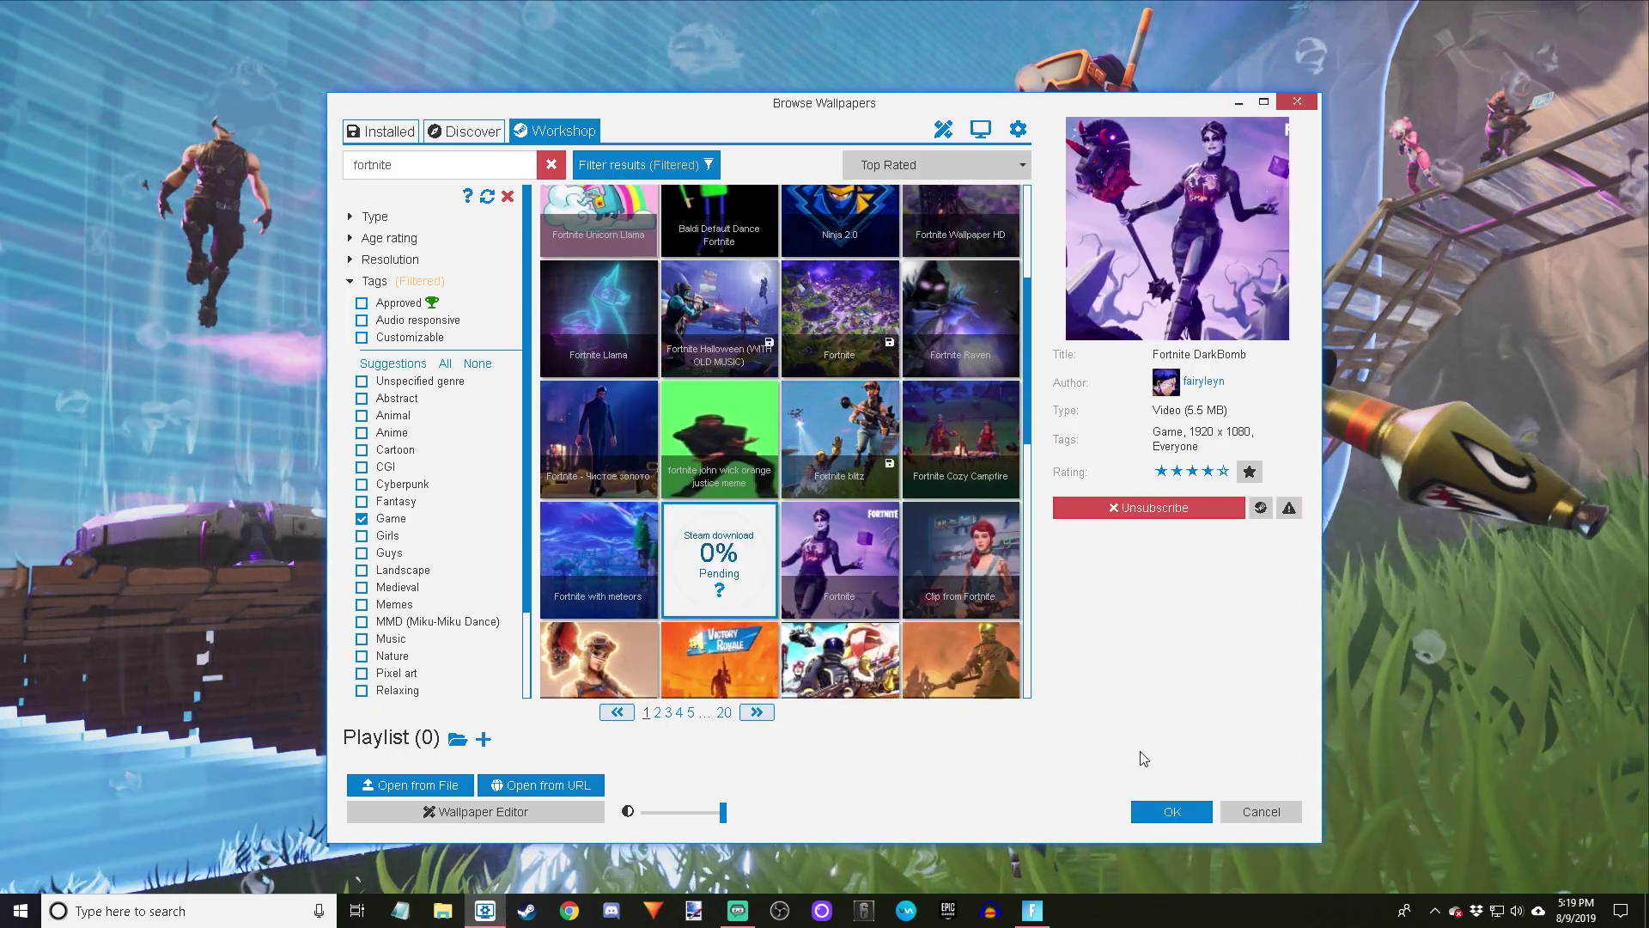
scroll(906, 541, down, 1)
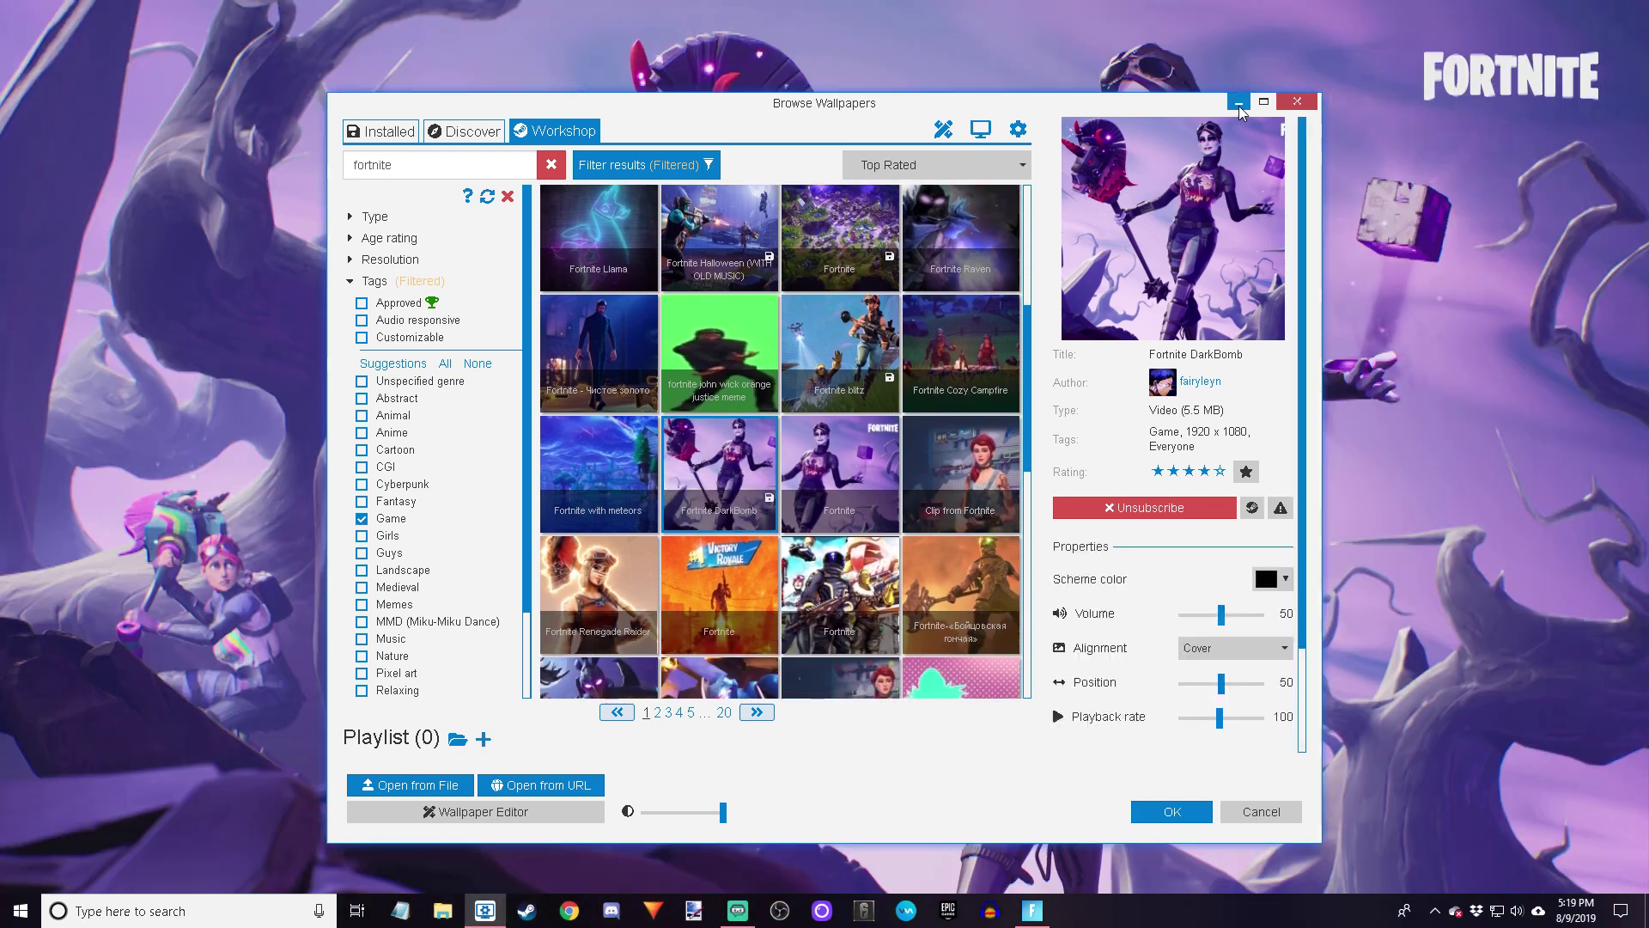
click(1238, 104)
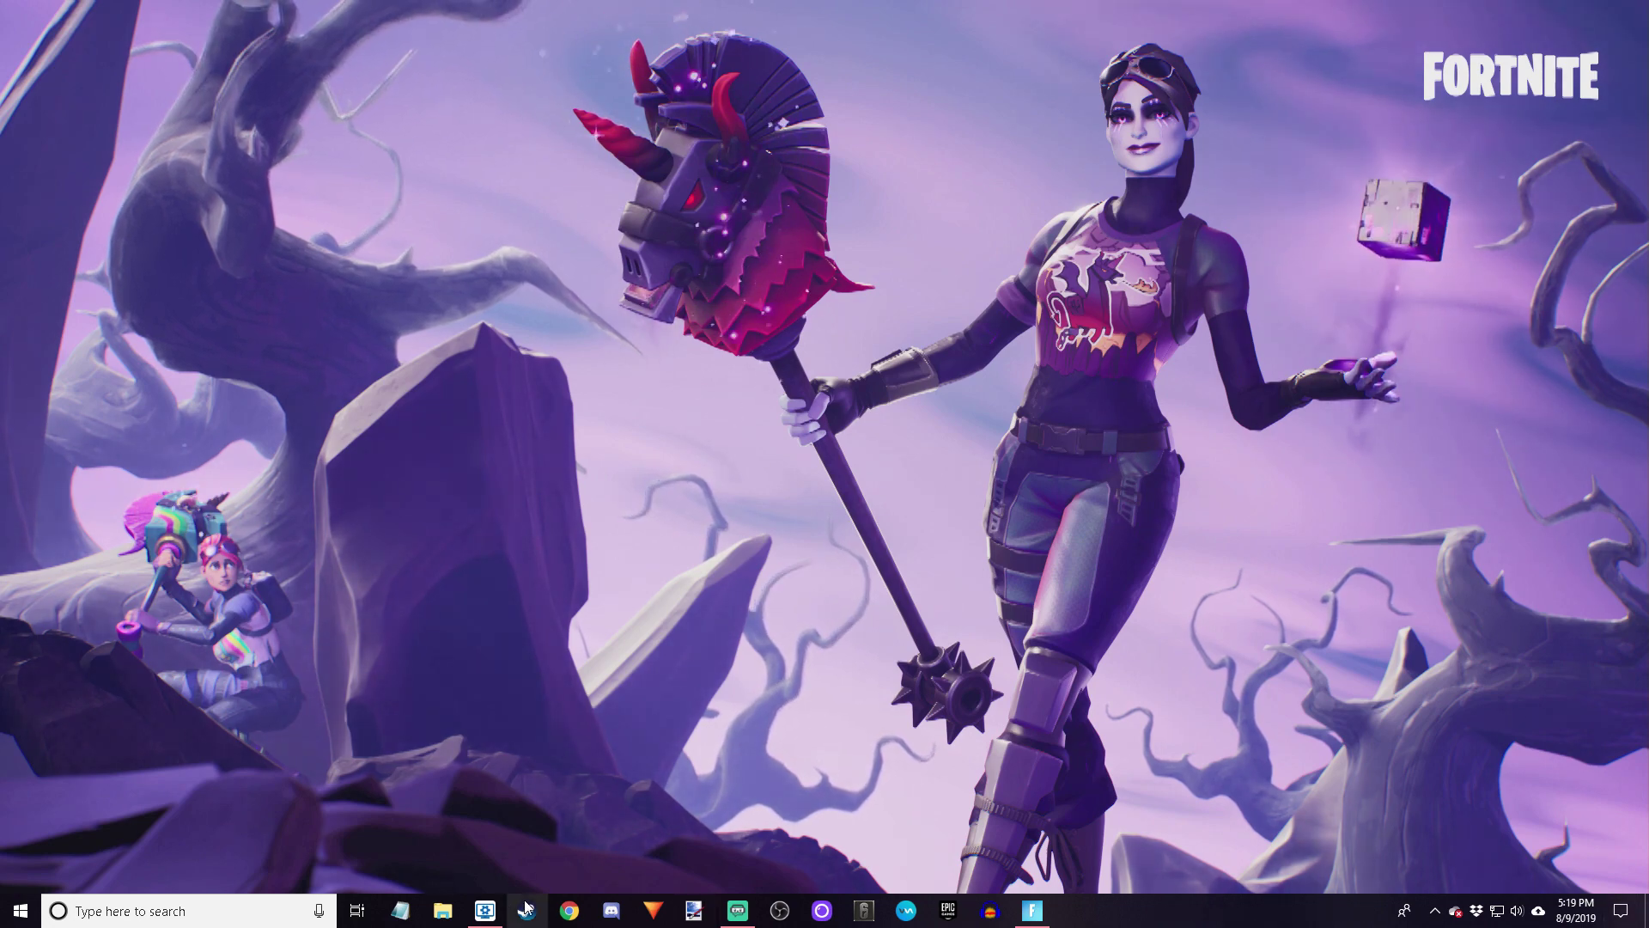
Subscribe to 'Clip from Fortnite' and preview it on the desktop
click(486, 910)
click(961, 475)
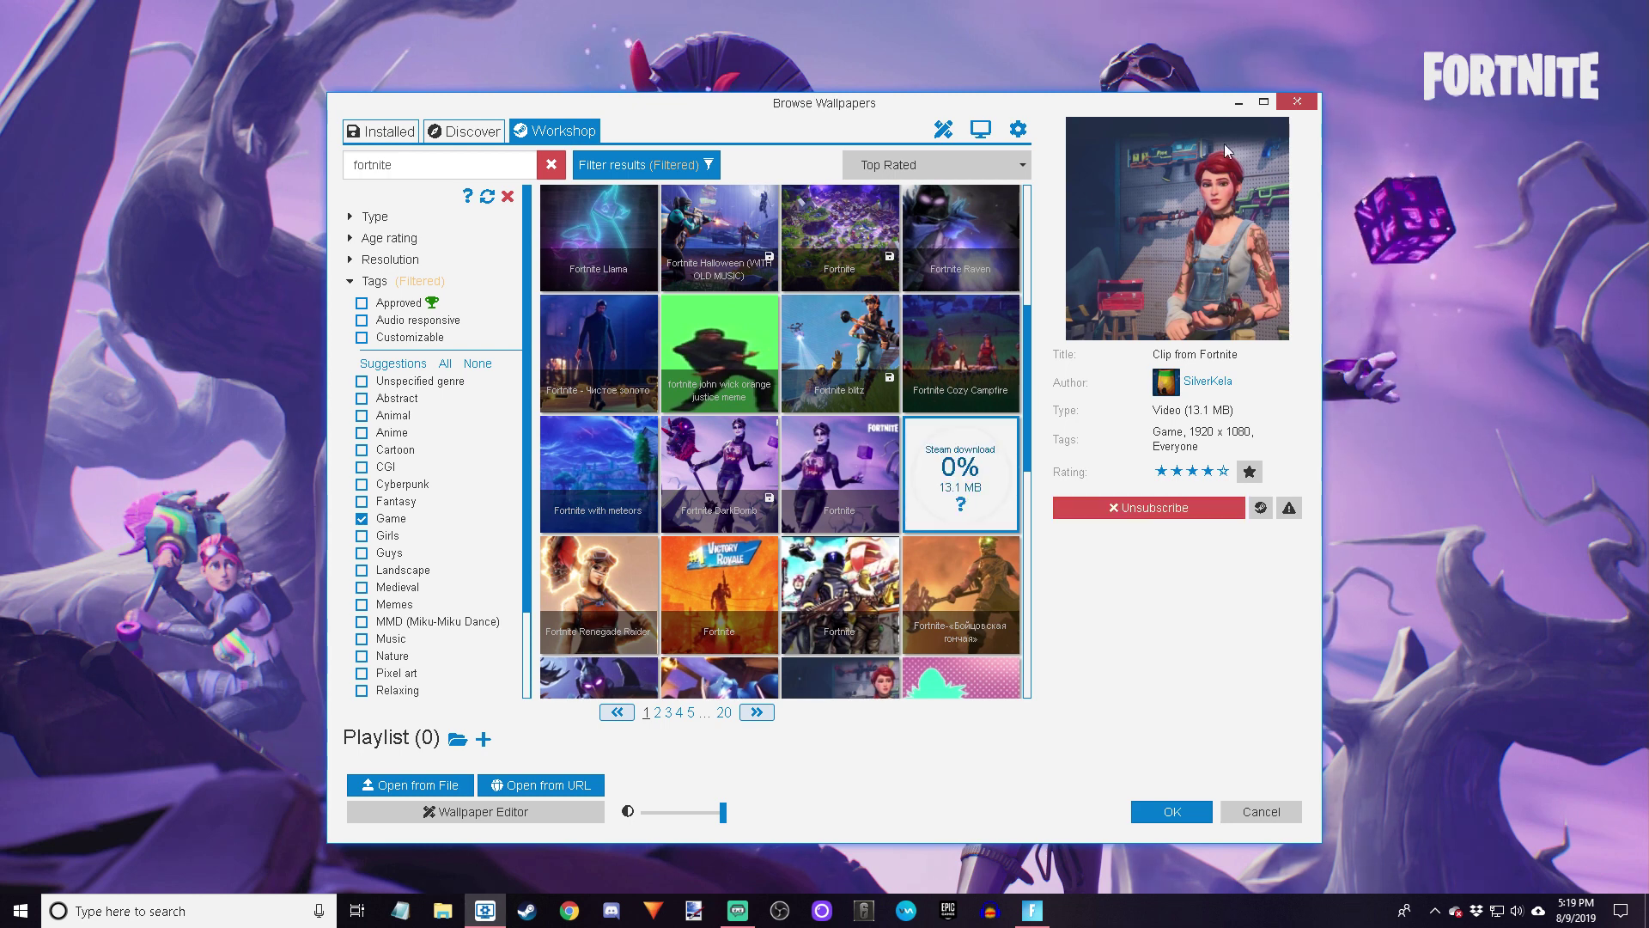
scroll(832, 387, down, 2)
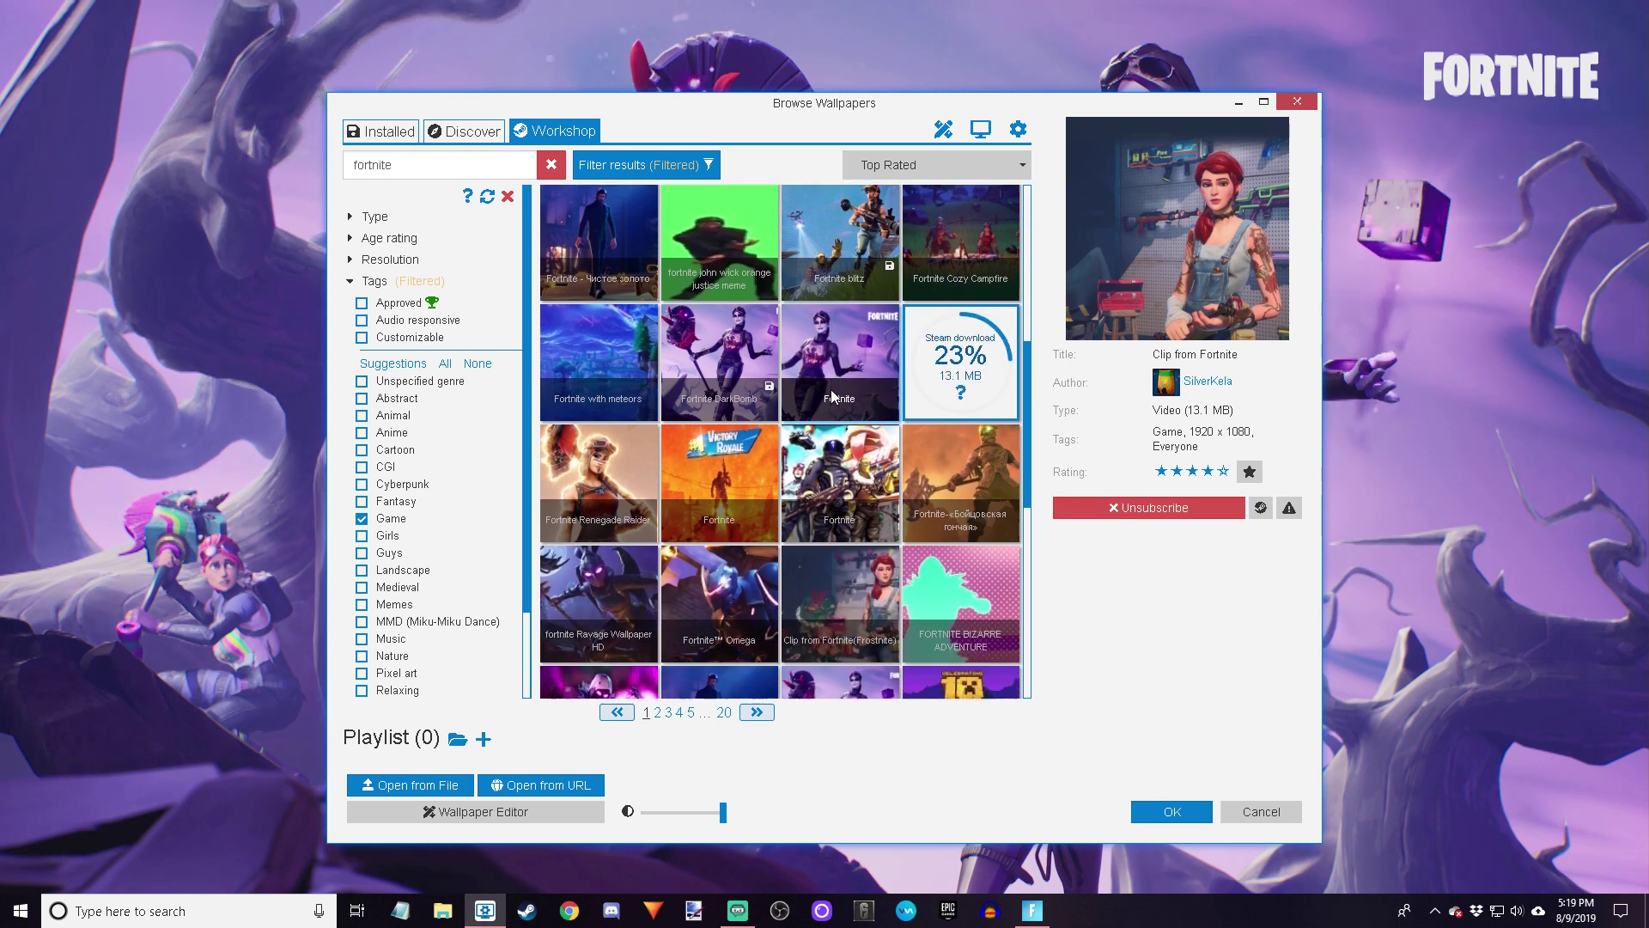
scroll(832, 391, down, 3)
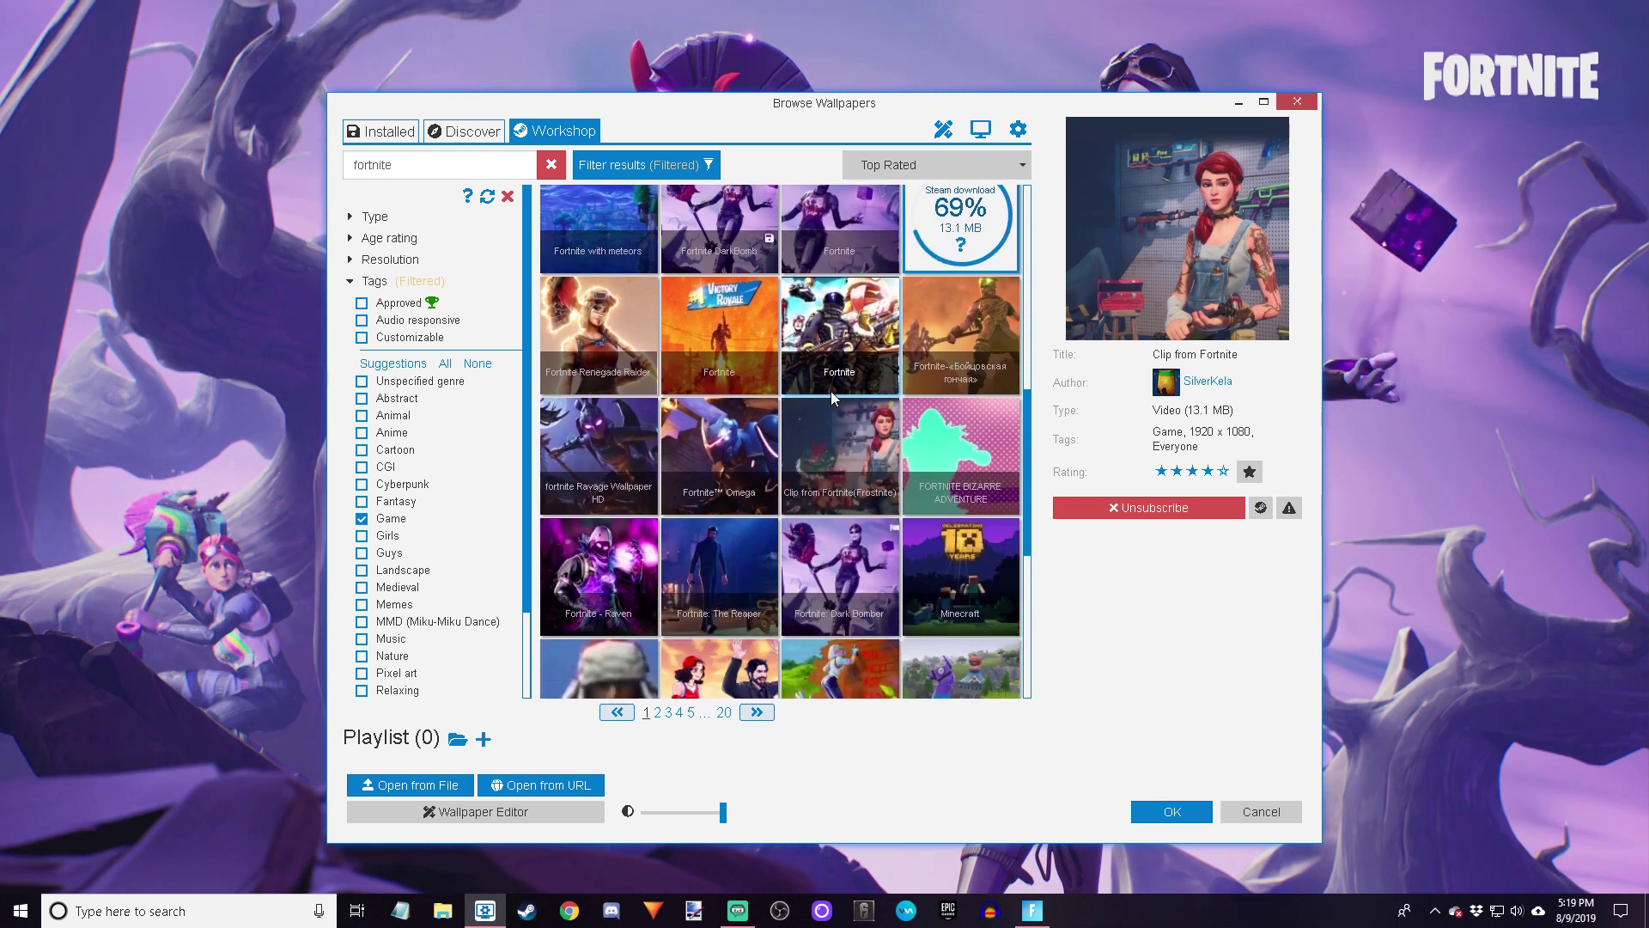
click(832, 390)
click(1298, 100)
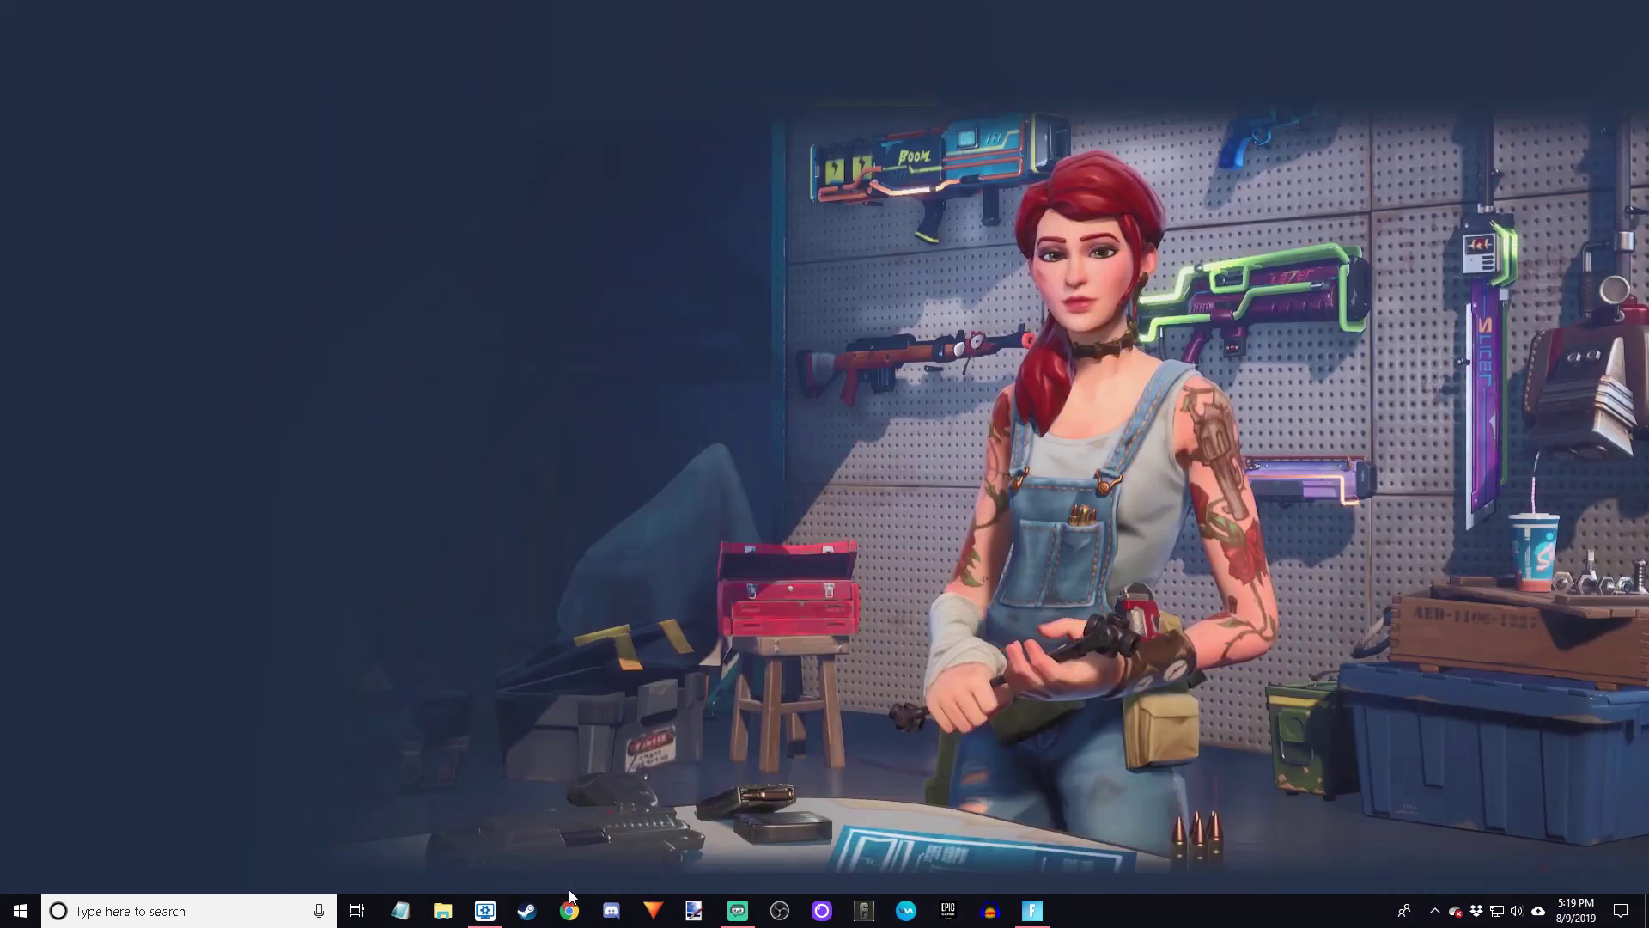
Subscribe to 'fortnite Ravage Wallpaper HD' and preview it as the wallpaper
click(486, 912)
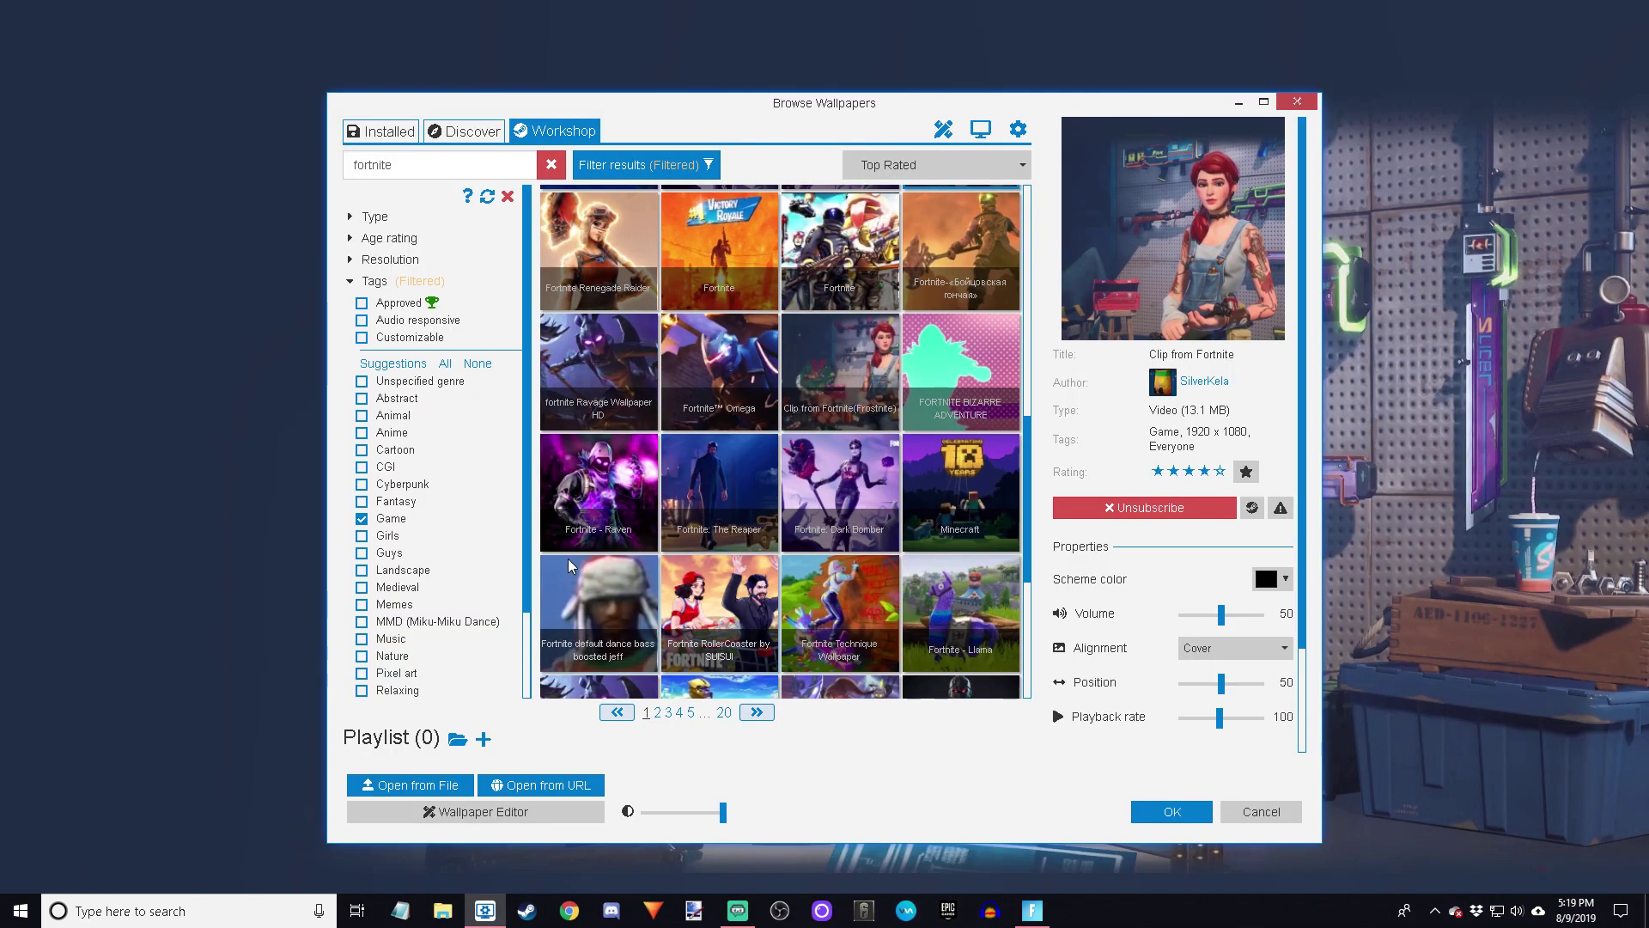
click(614, 358)
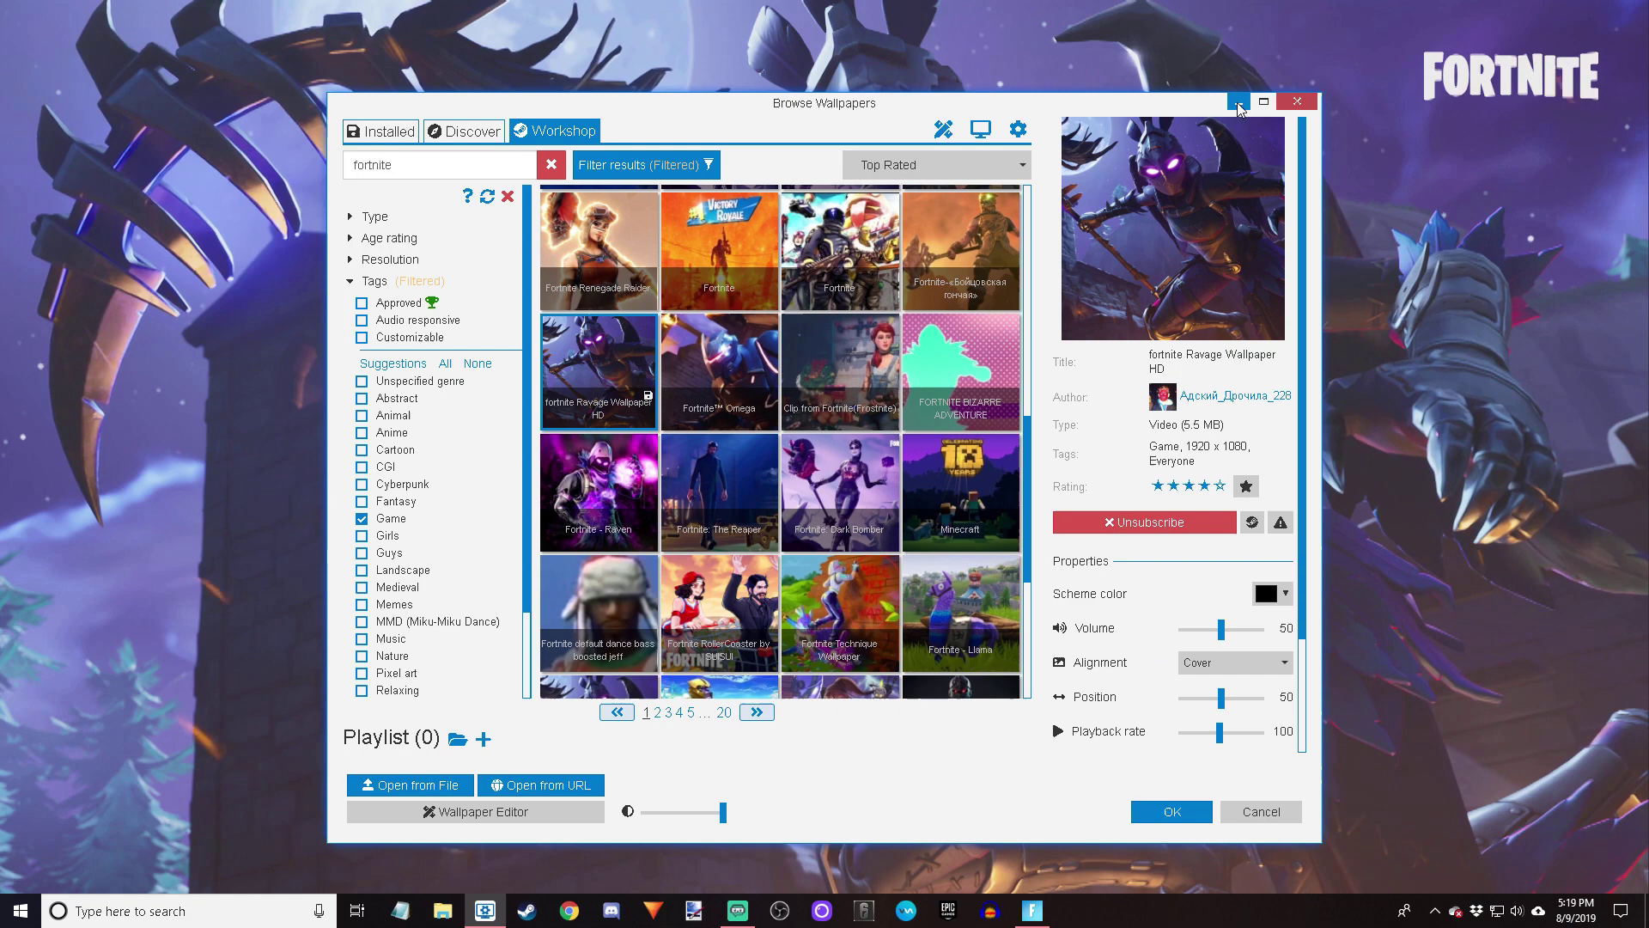
click(1238, 102)
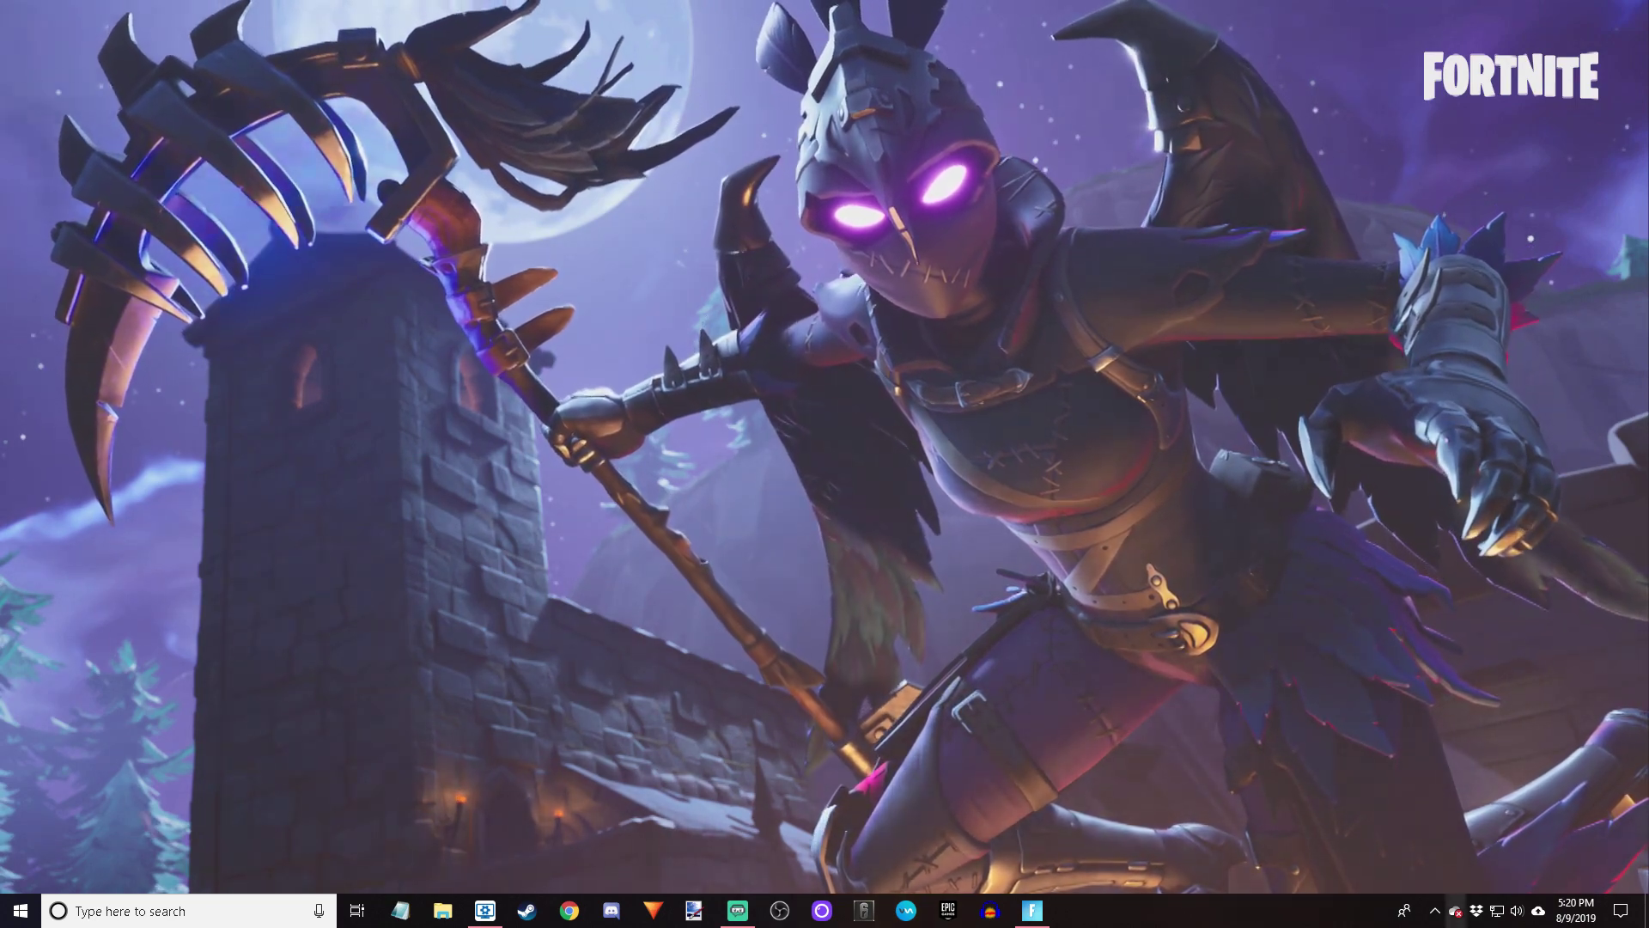
From Installed wallpapers, apply the purple lightning Fortnite zombie scene and minimize the browser
click(499, 909)
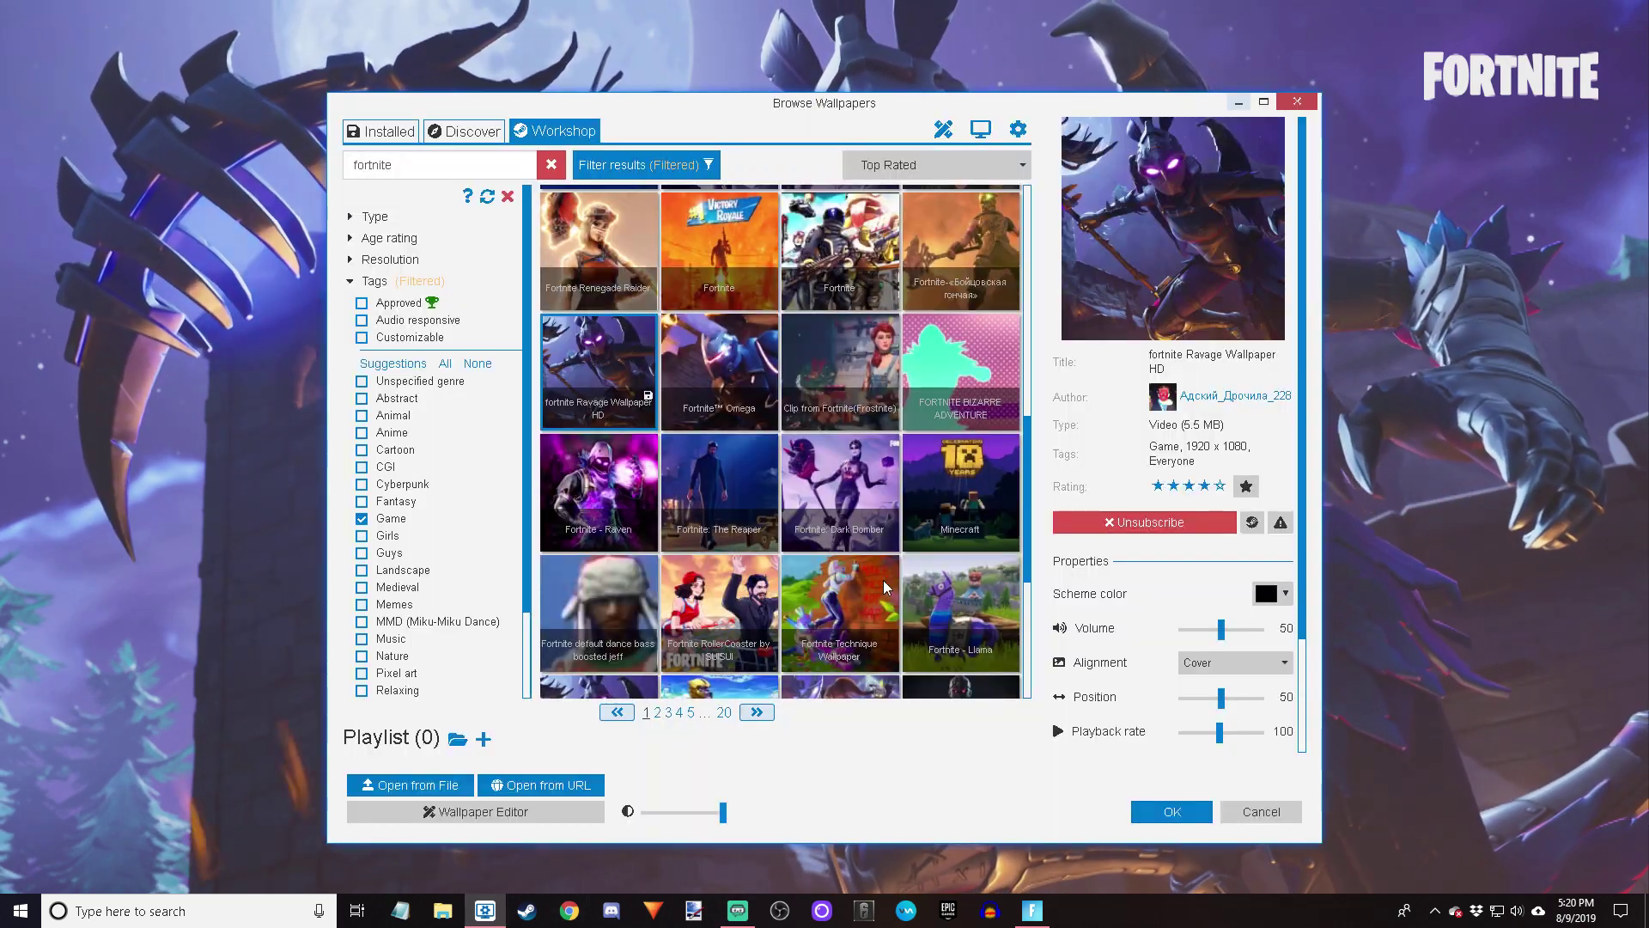
click(381, 131)
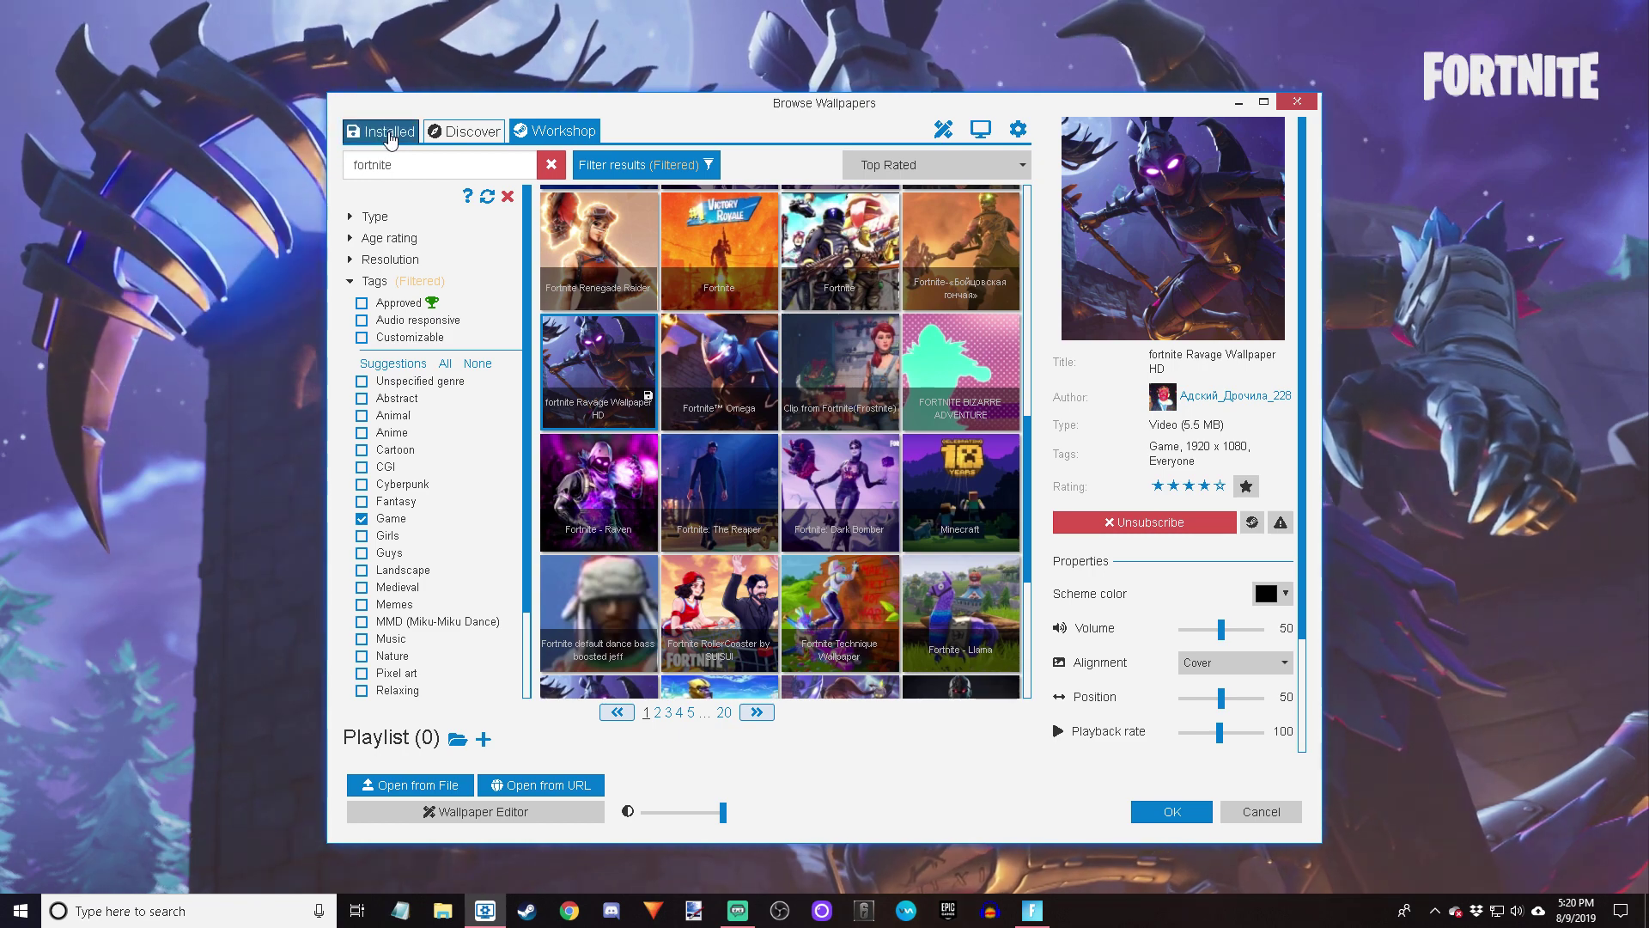
scroll(682, 337, up, 2)
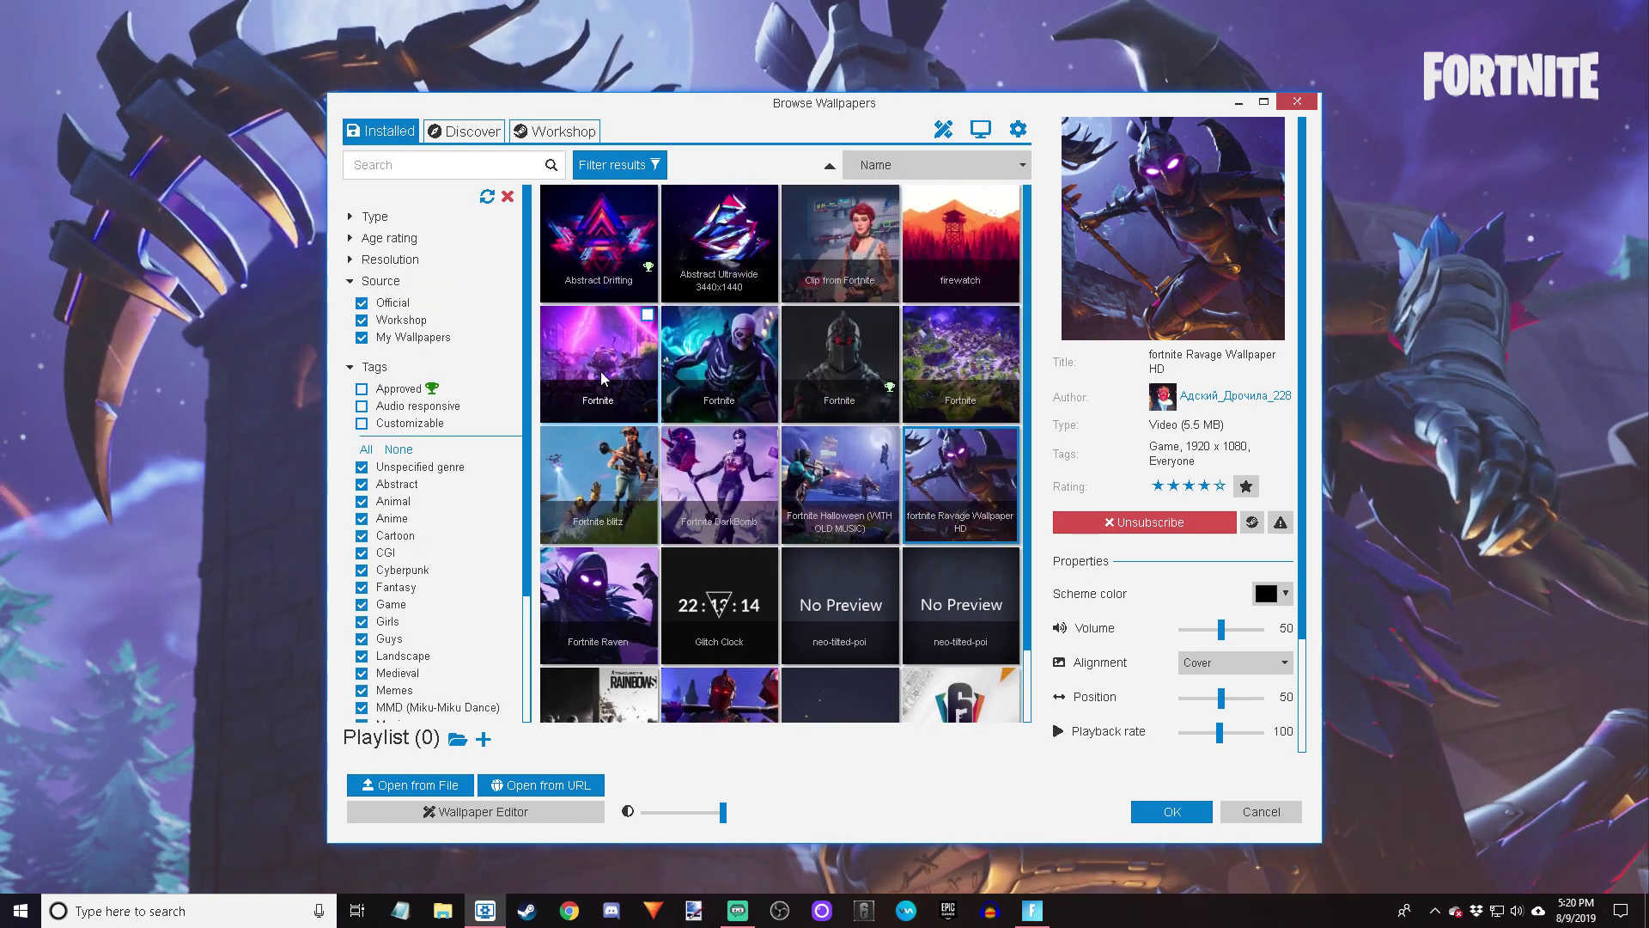
click(614, 359)
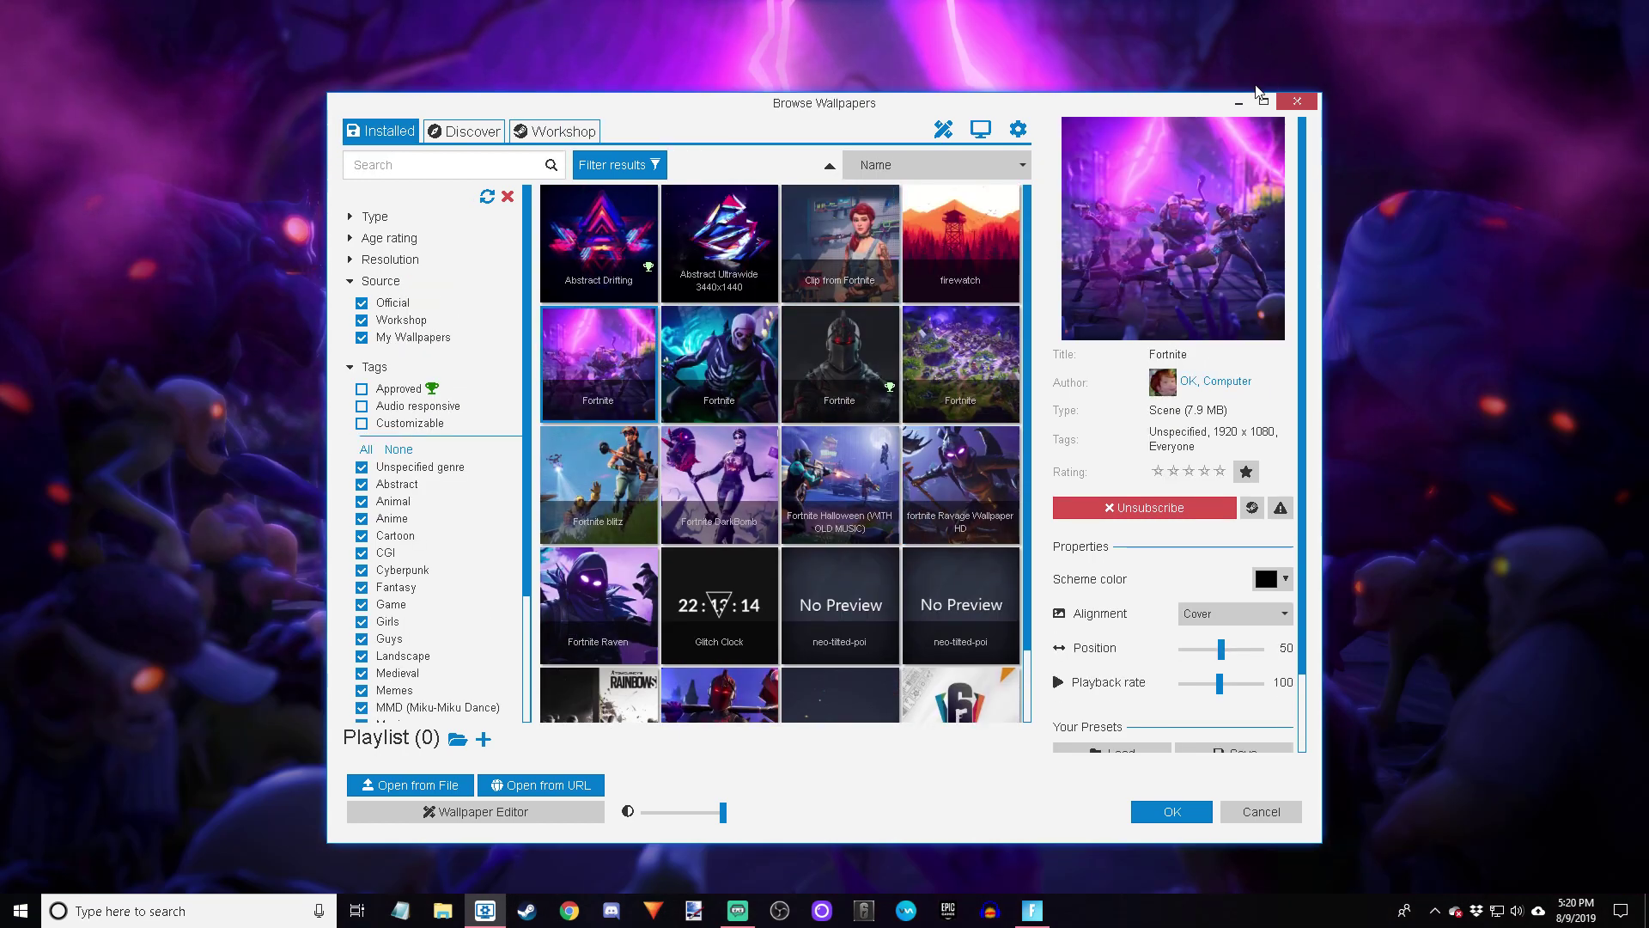
click(1238, 103)
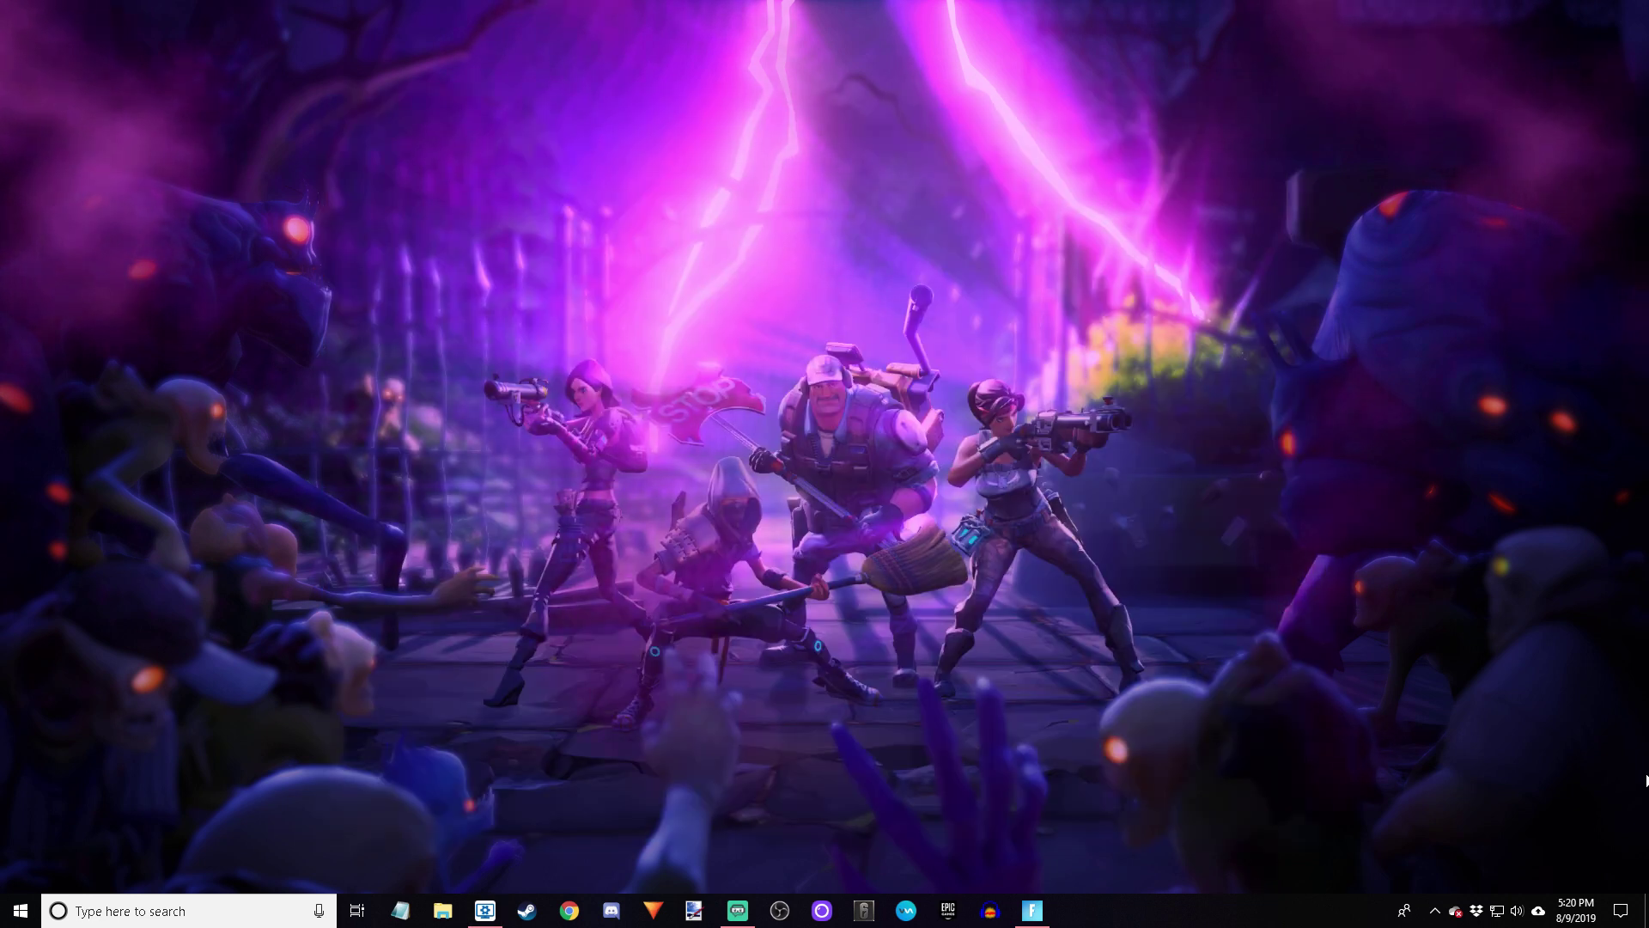
Turn on Show desktop icons from the desktop's View menu
right_click(926, 548)
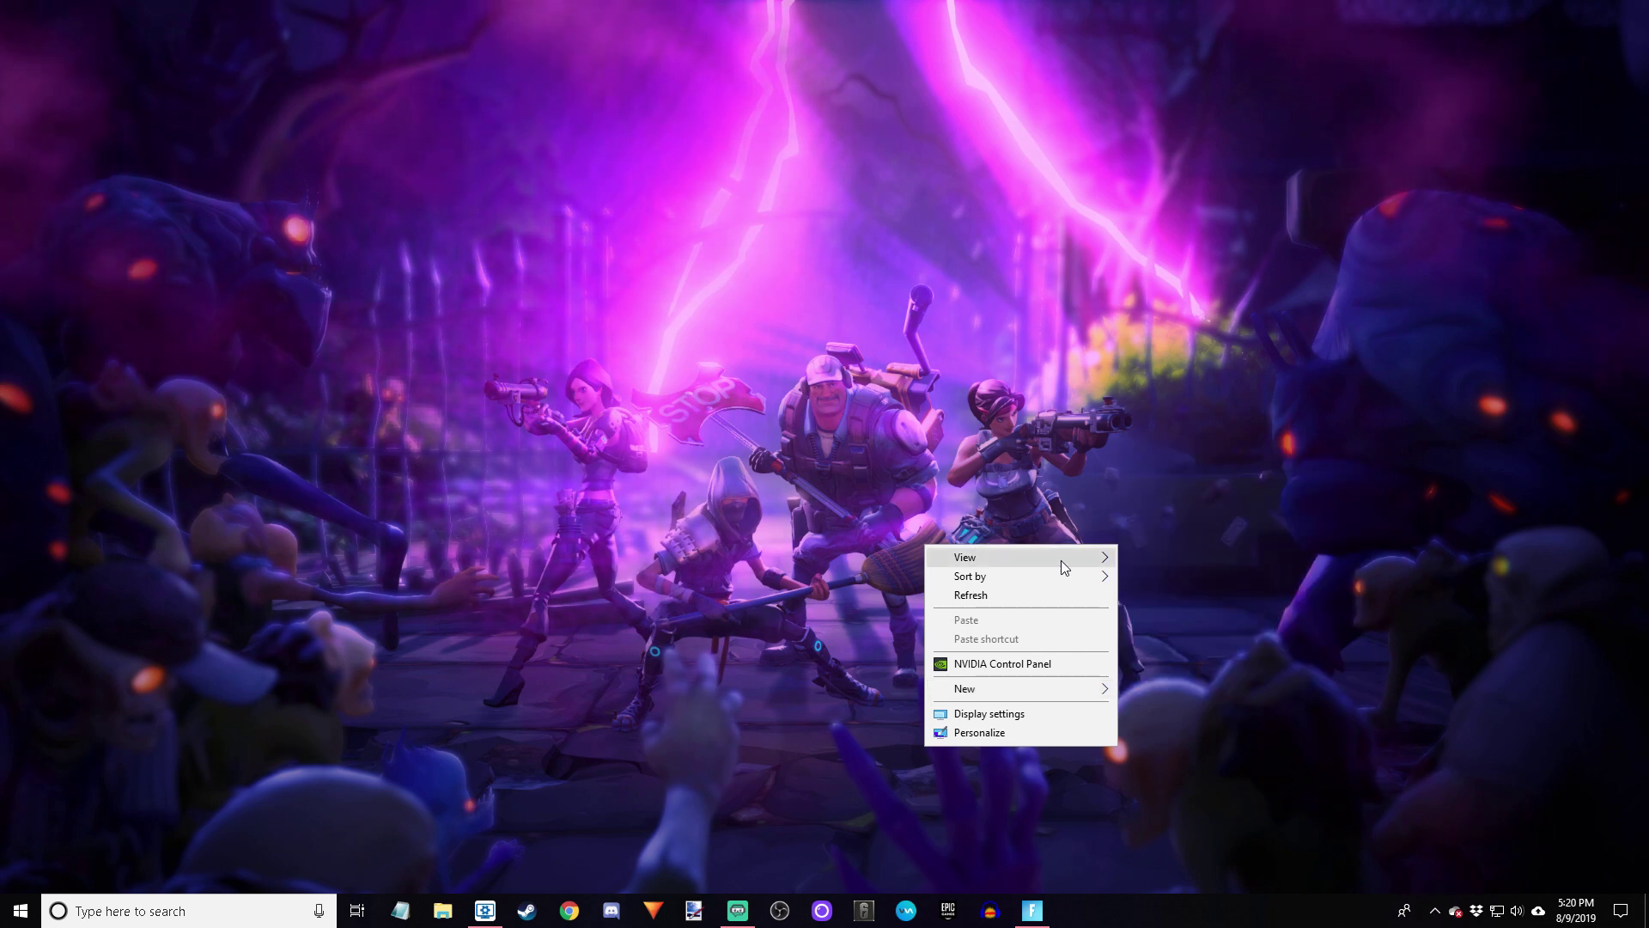
mouse_move(1018, 557)
click(1174, 665)
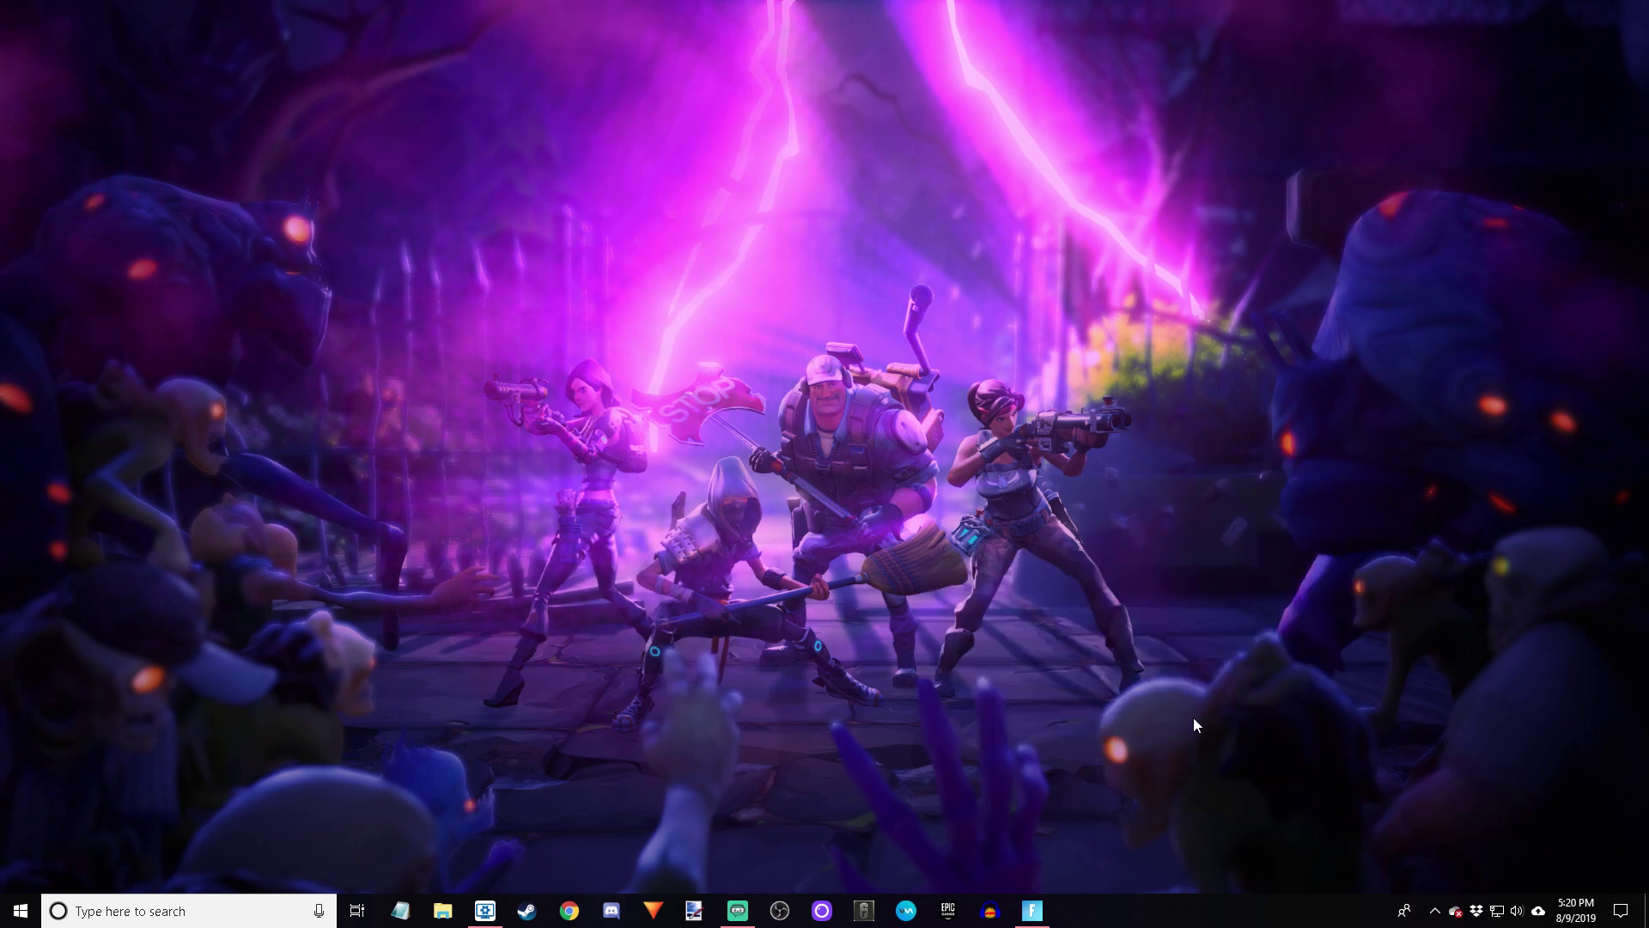